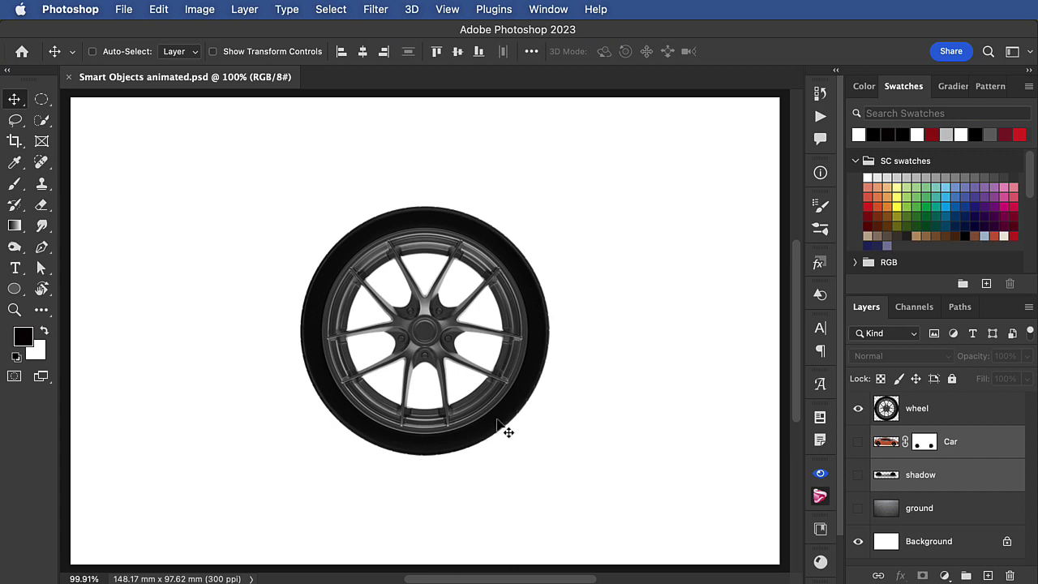
# Open the Window menu to reach the Timeline panel.
pyautogui.click(548, 9)
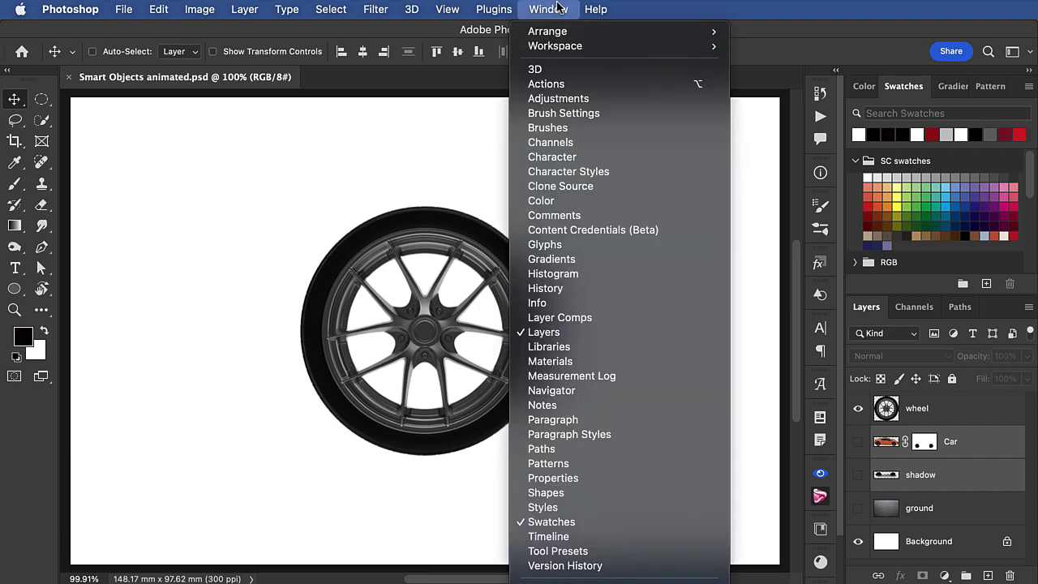
# Show the Timeline, create a video timeline, and expand the wheel track's properties.
pyautogui.click(672, 528)
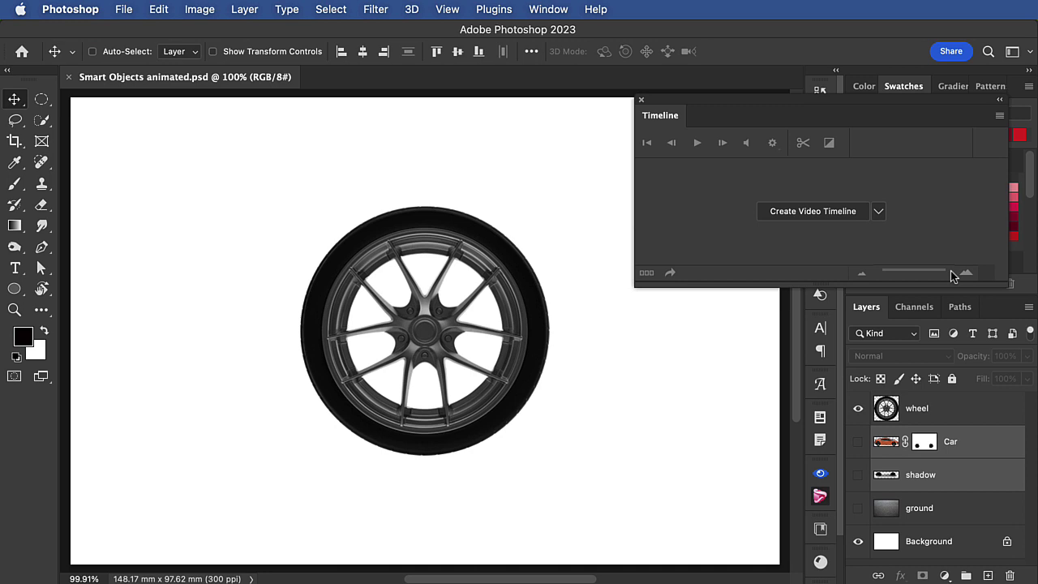
pyautogui.click(827, 214)
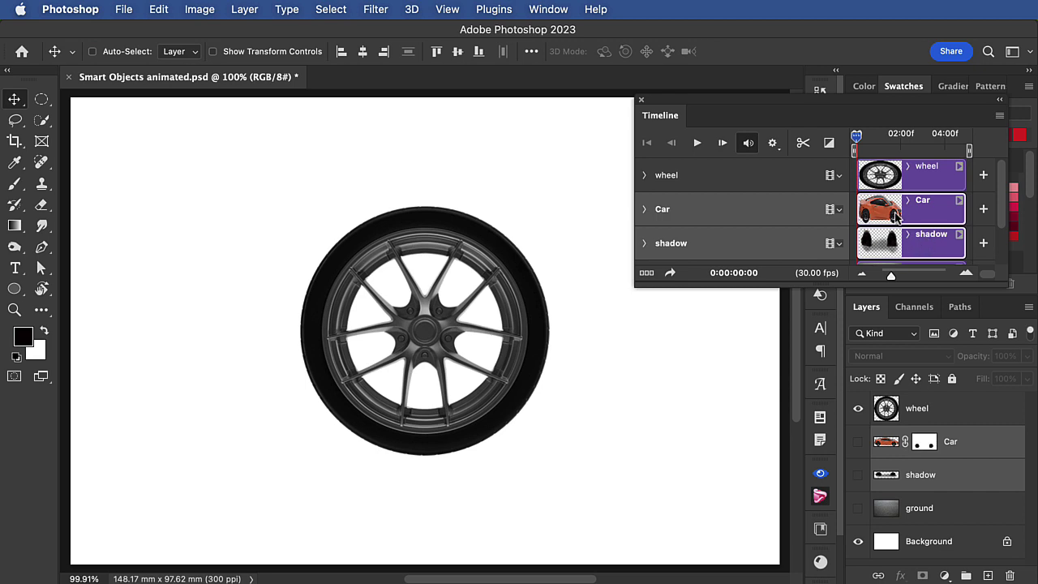
pyautogui.click(645, 175)
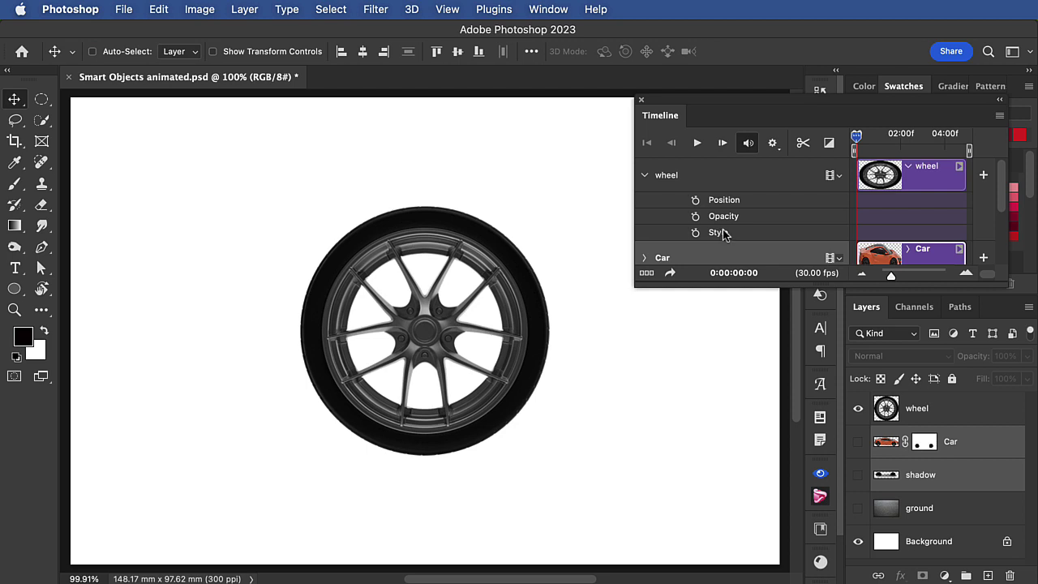
# Select the wheel layer and convert it with Layer > Smart Objects > Convert to Smart Object.
pyautogui.click(924, 409)
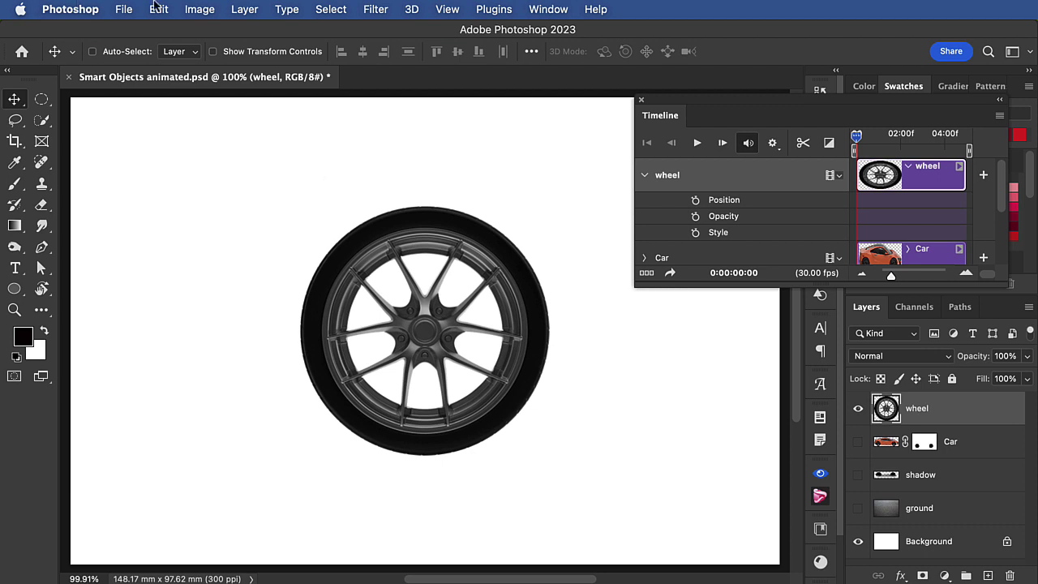
pyautogui.click(246, 10)
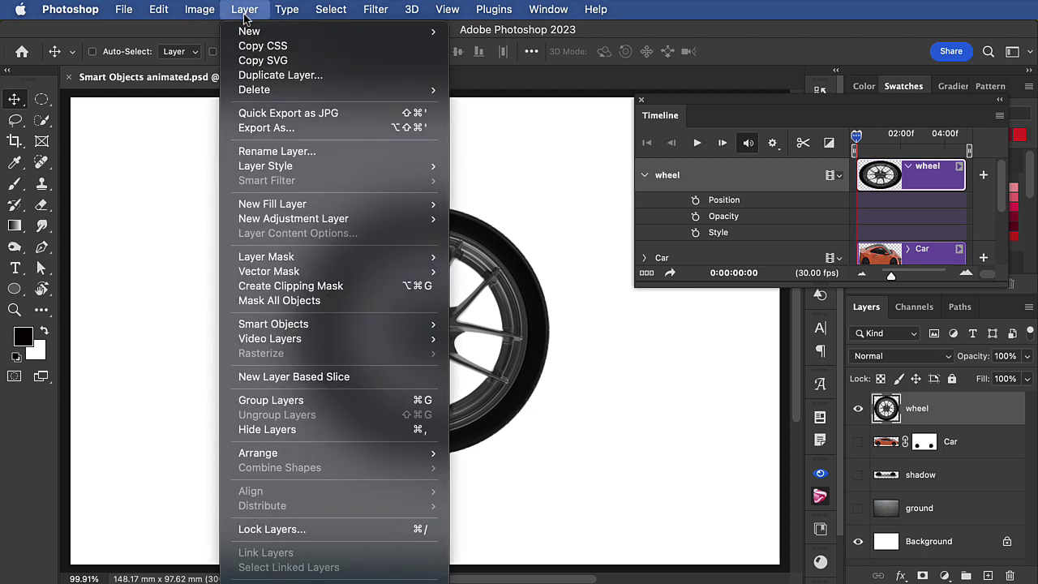
pyautogui.moveTo(390, 324)
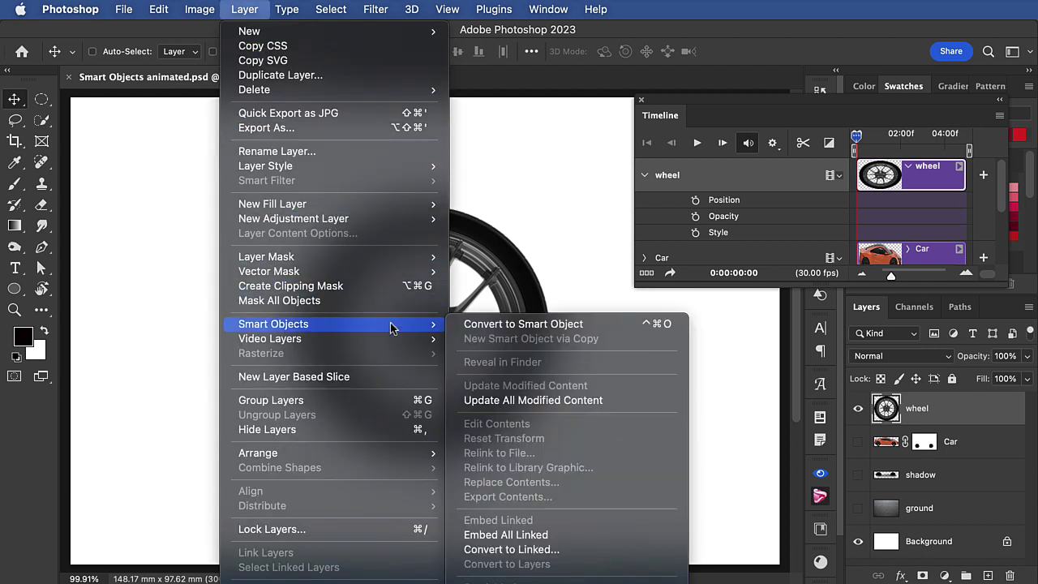
pyautogui.click(516, 324)
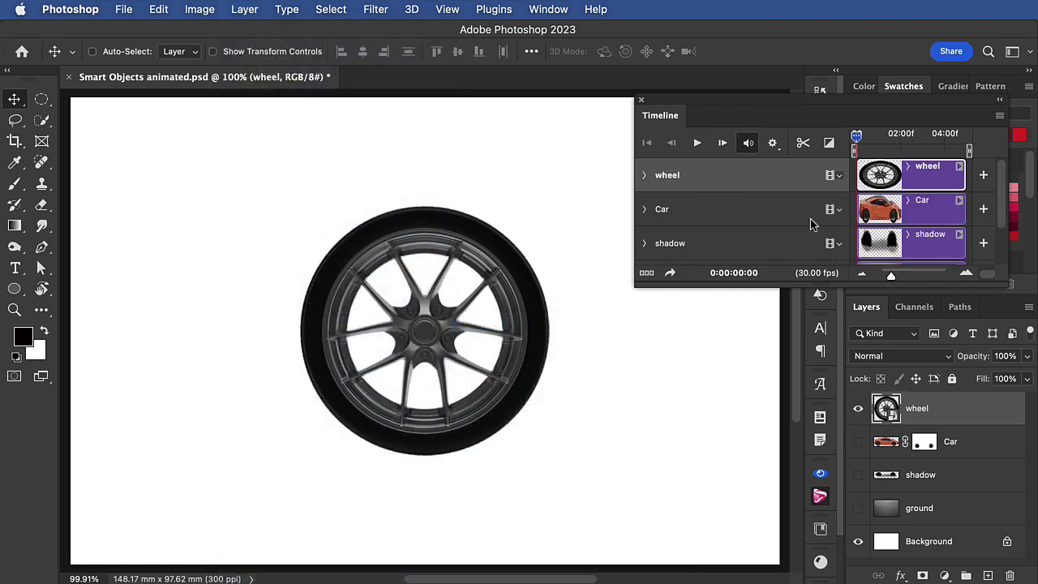
# Set wheel Transform keyframes at 0:00:00:00 and 0:00:04:29, leaving the playhead mid-timeline.
pyautogui.click(644, 176)
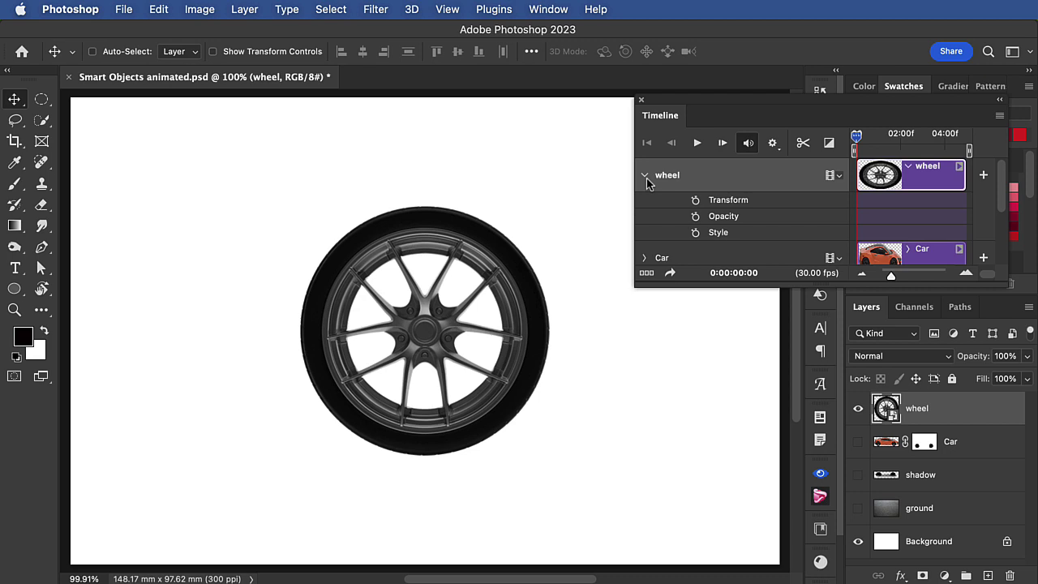
pyautogui.click(695, 200)
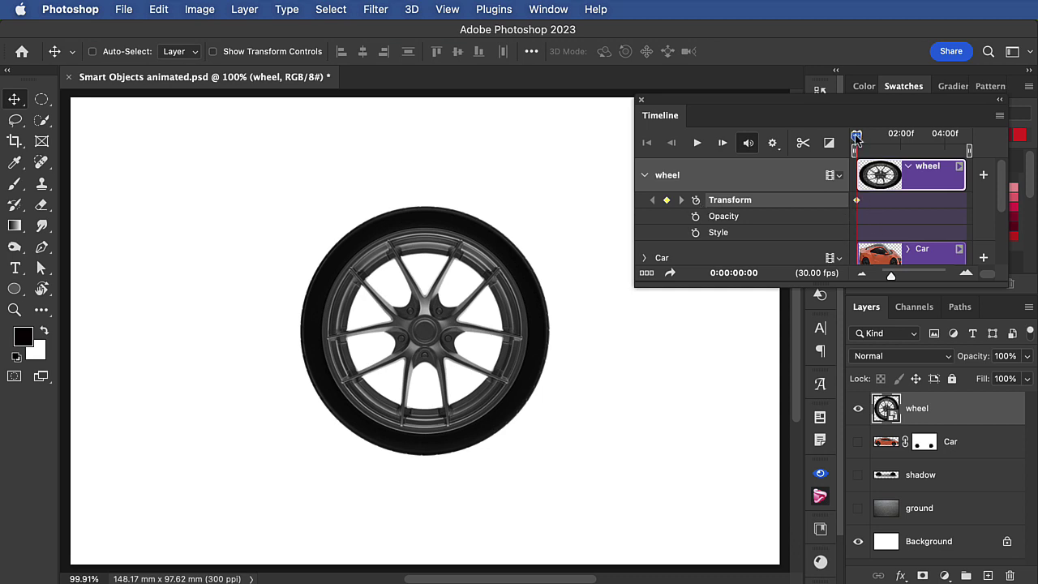
pyautogui.moveTo(856, 136); pyautogui.dragTo(970, 136)
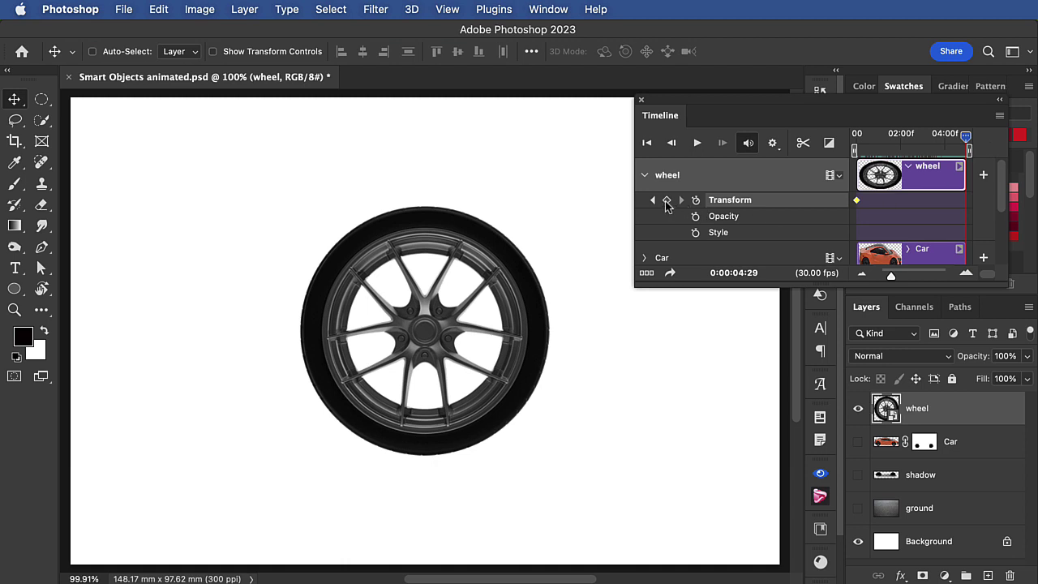
pyautogui.click(667, 201)
pyautogui.moveTo(964, 138); pyautogui.dragTo(898, 146)
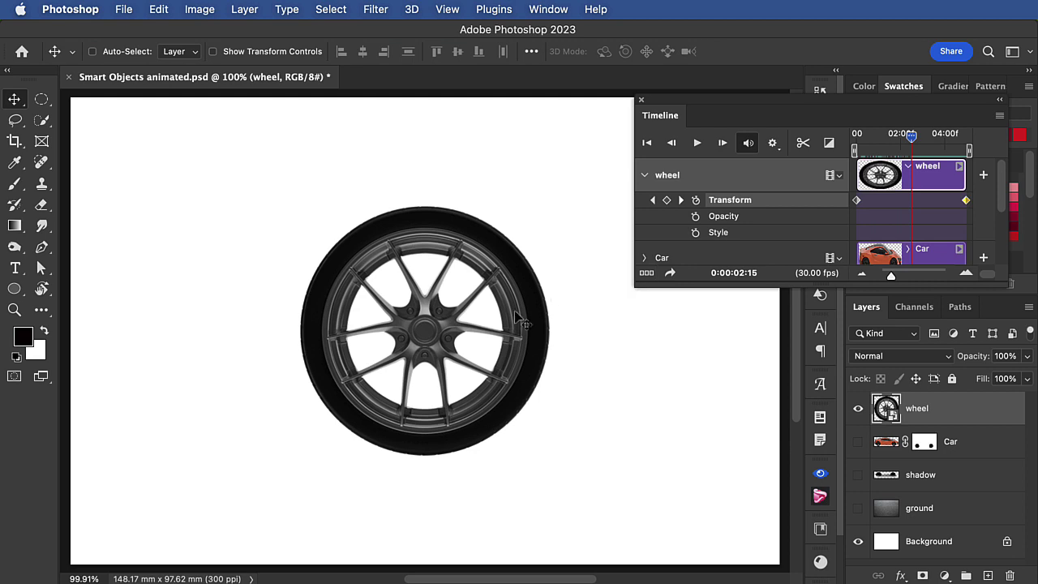
# Rotate the wheel at 0:00:02:15 for a third keyframe, then preview playback from frame 0.
pyautogui.press('super+t')
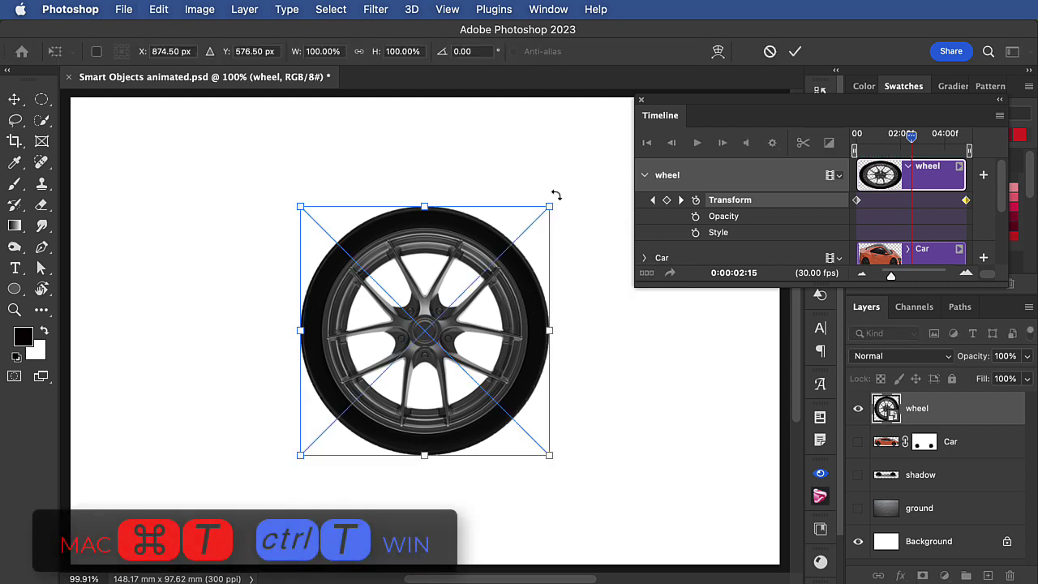
pyautogui.moveTo(555, 192); pyautogui.dragTo(276, 485)
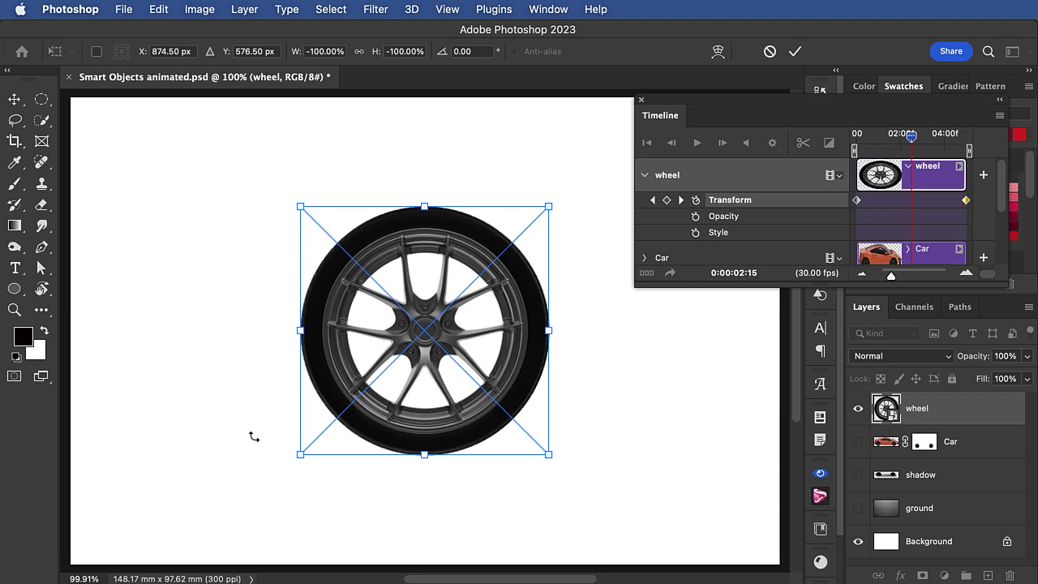
pyautogui.press('Return')
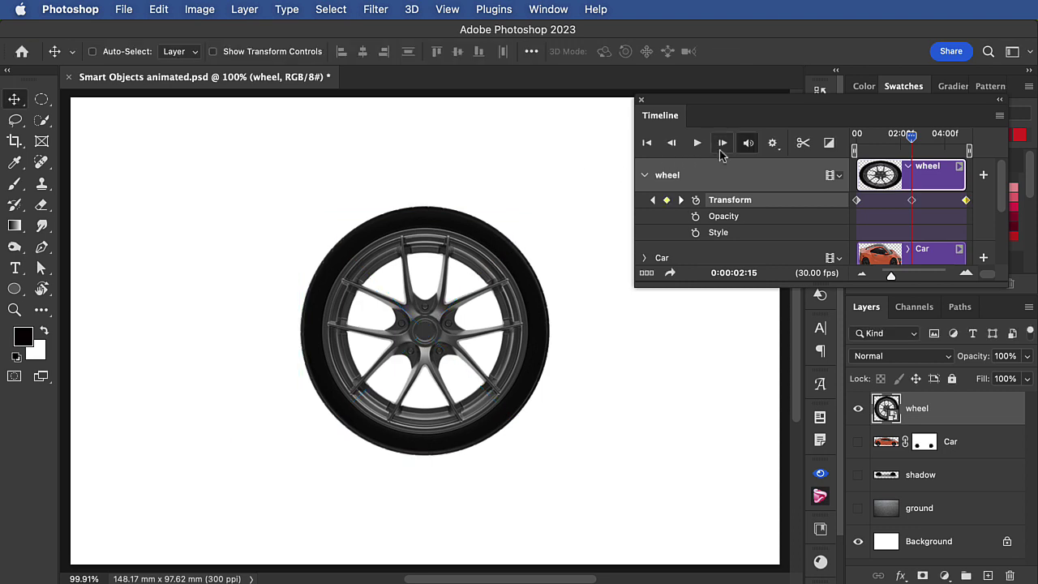
pyautogui.moveTo(919, 140); pyautogui.dragTo(856, 135)
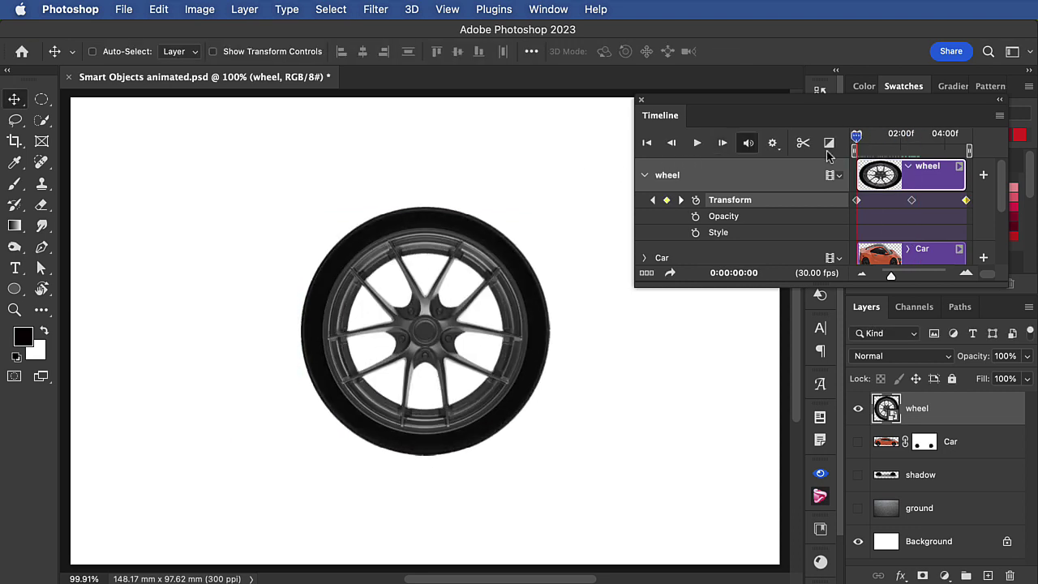
pyautogui.click(698, 144)
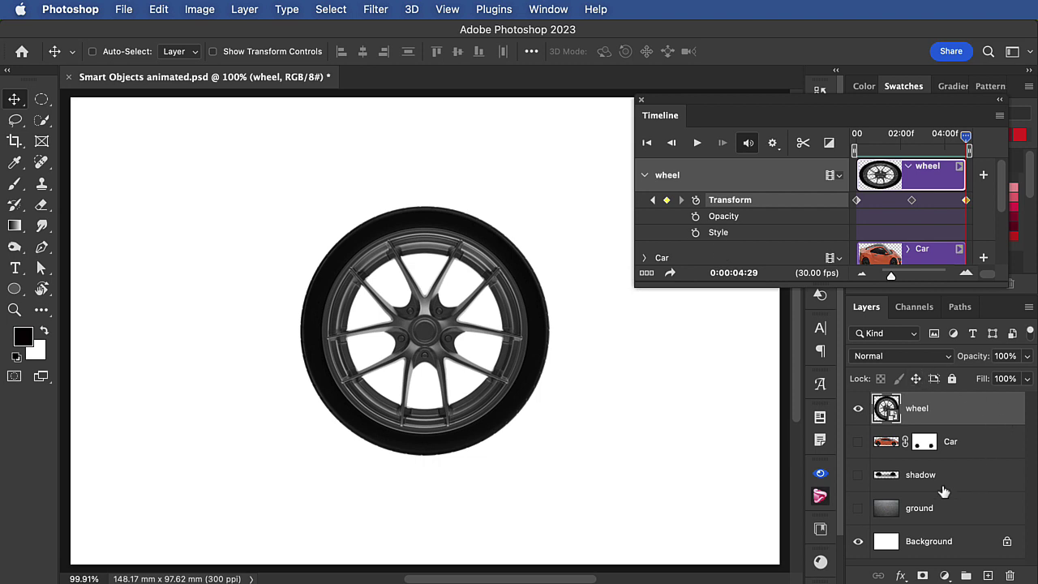
# Make the Car and shadow layers visible, then select the wheel layer.
pyautogui.click(885, 445)
pyautogui.click(858, 441)
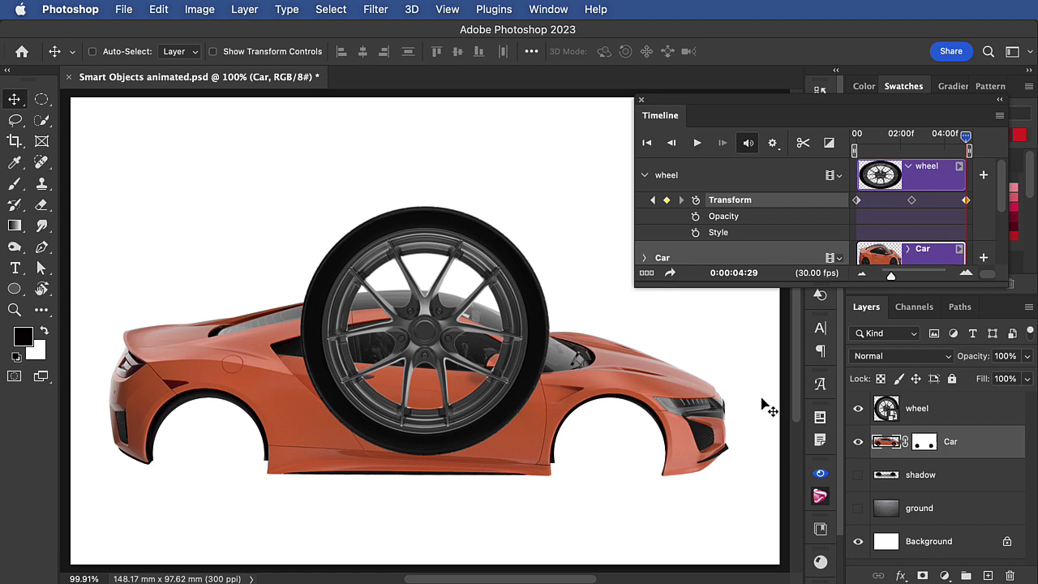
pyautogui.click(858, 475)
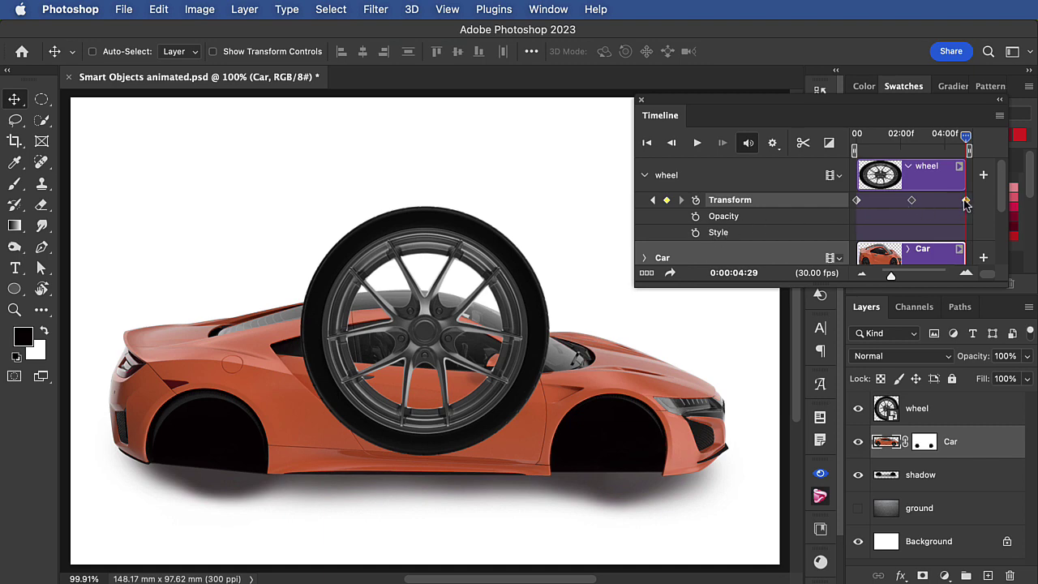
pyautogui.click(892, 413)
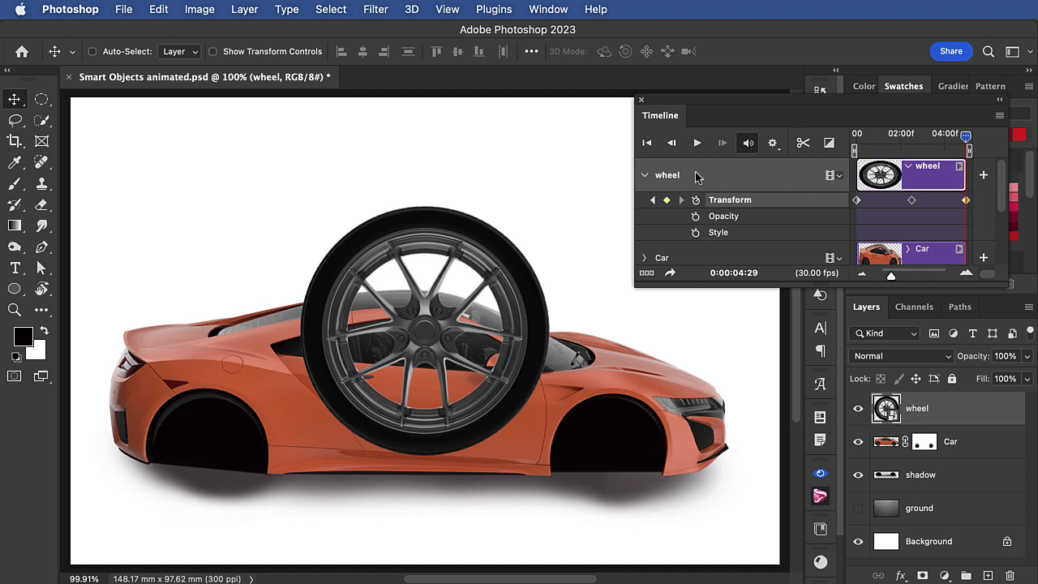
# Convert the keyframed wheel layer into a new smart object from the Layer menu.
pyautogui.click(243, 9)
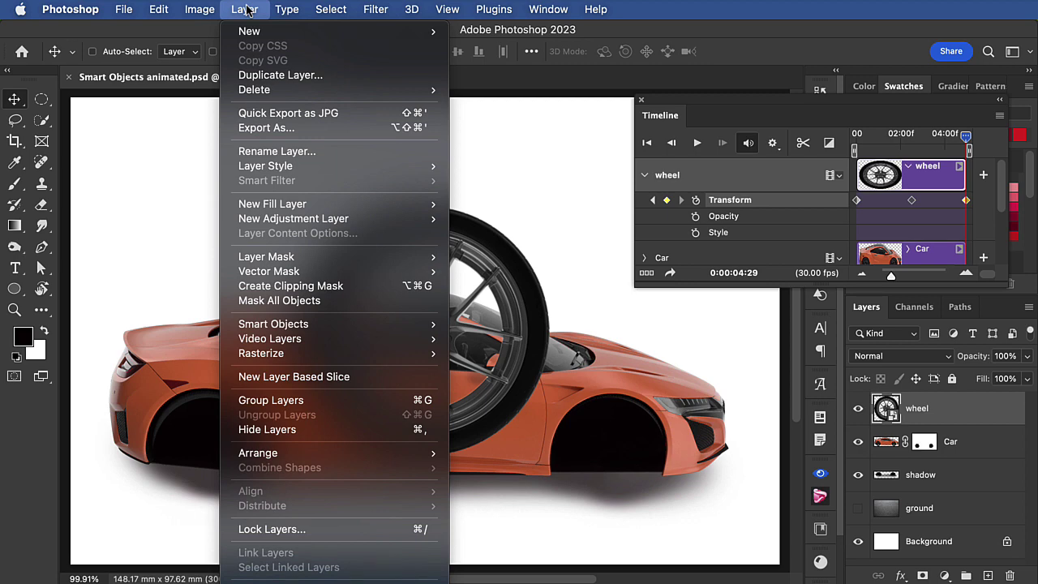
pyautogui.moveTo(405, 324)
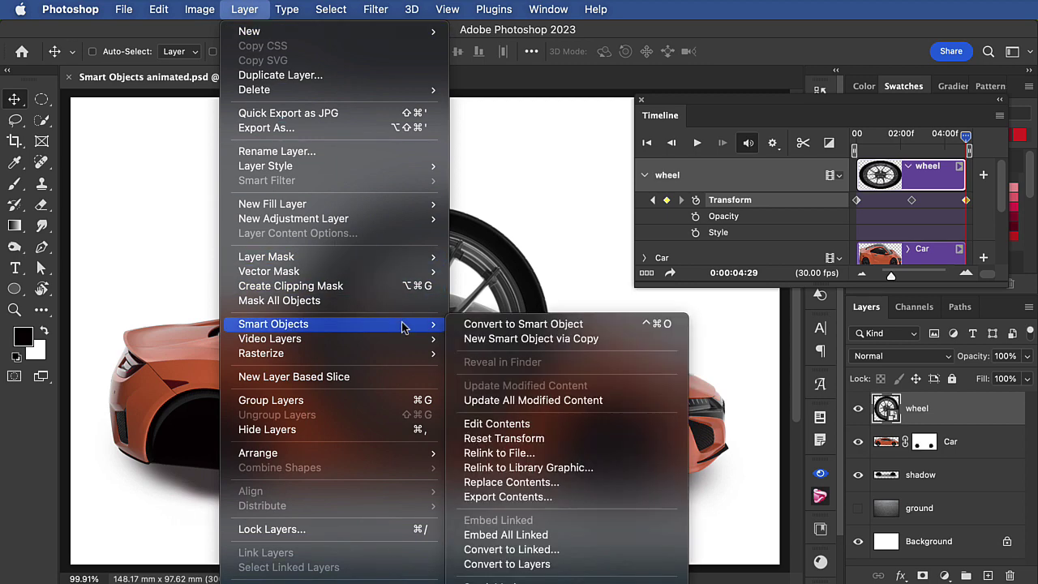
pyautogui.click(525, 325)
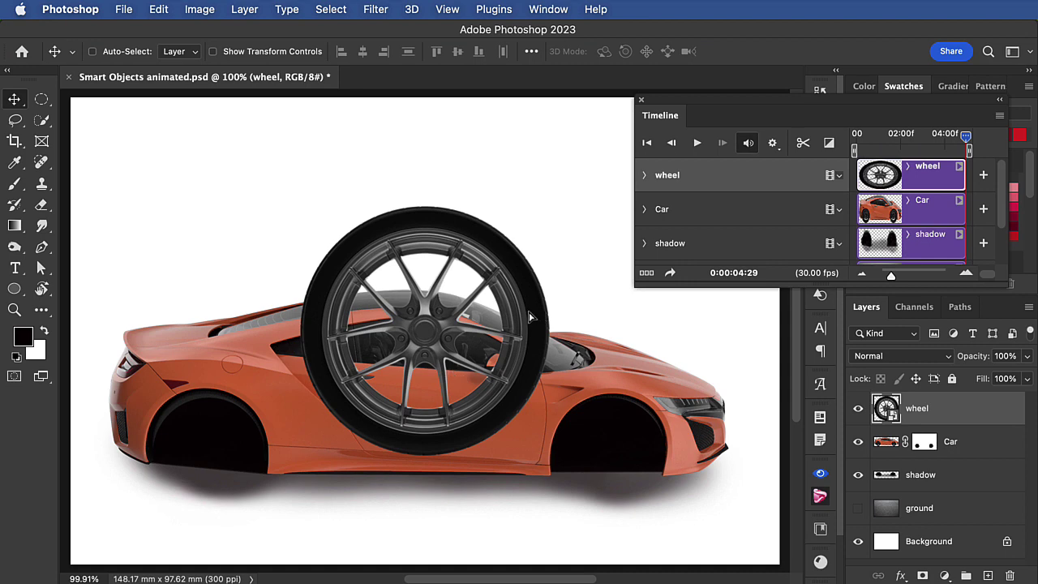
# Scale the wheel smart object to 47.48%, seat it in the rear arch, and play.
pyautogui.moveTo(529, 316); pyautogui.dragTo(324, 403)
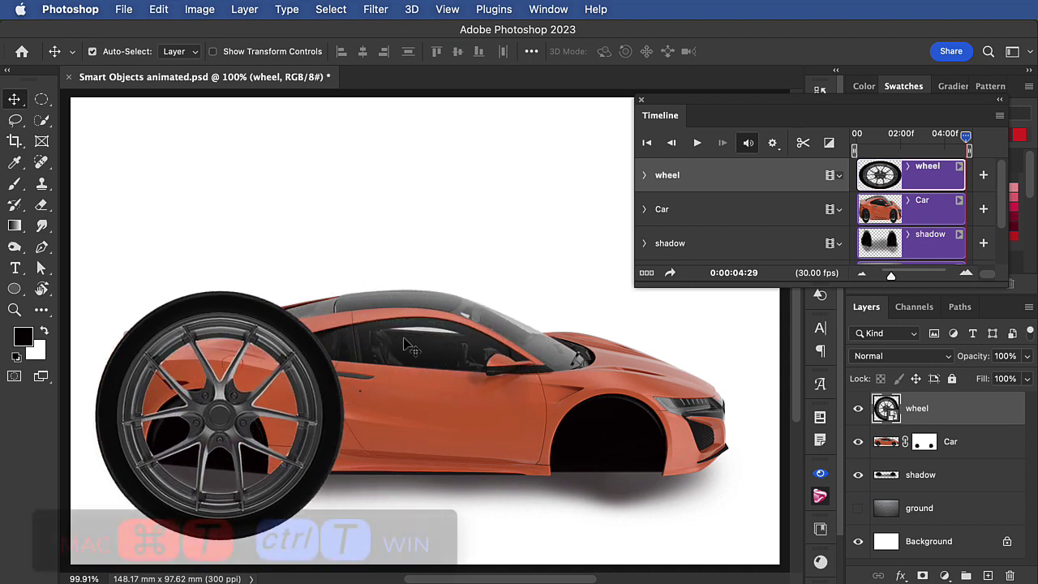
pyautogui.hotkey('ctrl', 't')
pyautogui.moveTo(344, 292); pyautogui.dragTo(269, 345)
pyautogui.moveTo(216, 418); pyautogui.dragTo(230, 452)
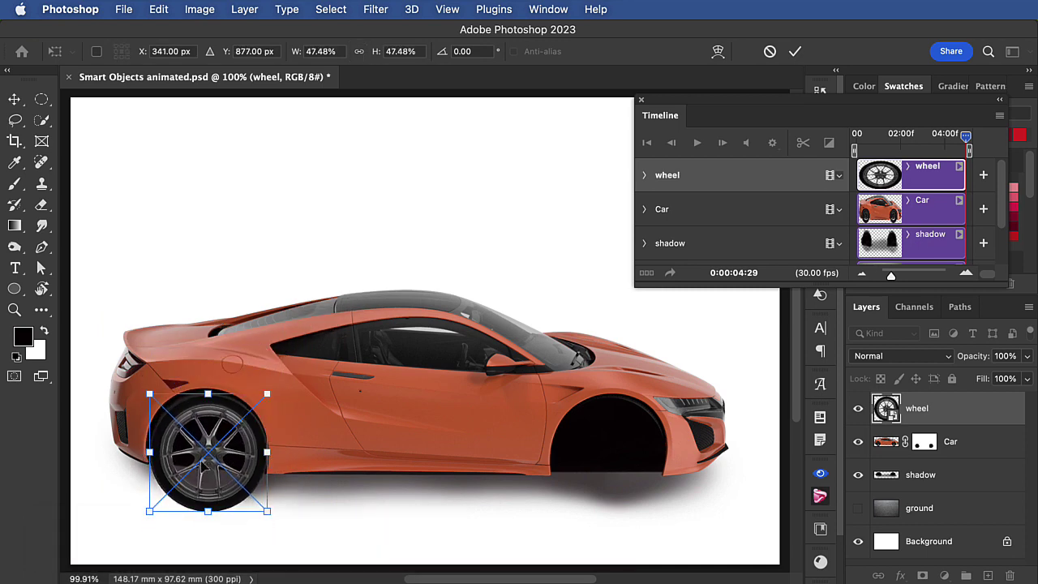
pyautogui.press('Return')
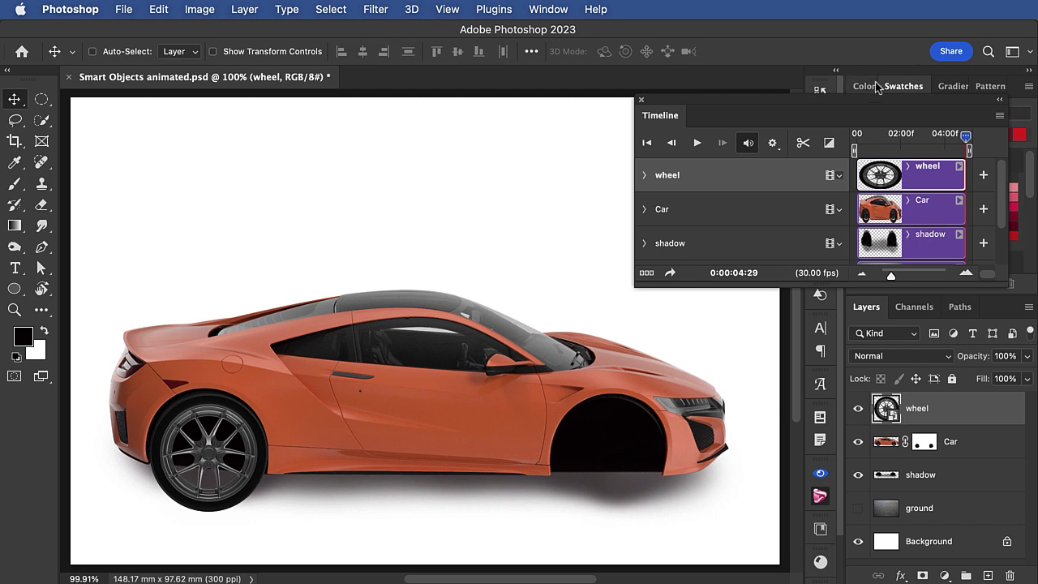
pyautogui.click(696, 143)
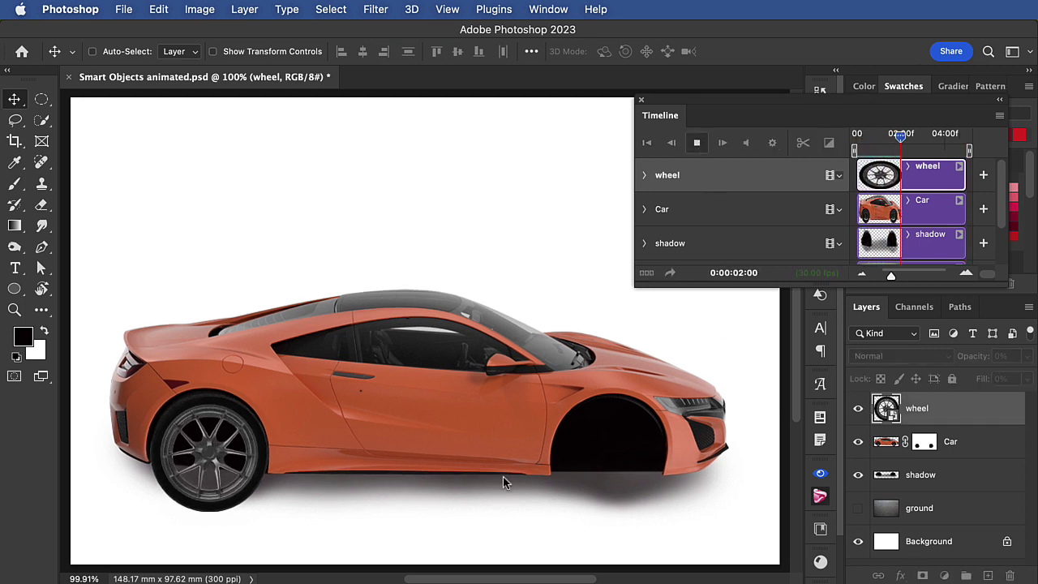
# Alt-drag a 'wheel copy' into the front arch, play the animation, and rewind to frame 0.
pyautogui.press('space')
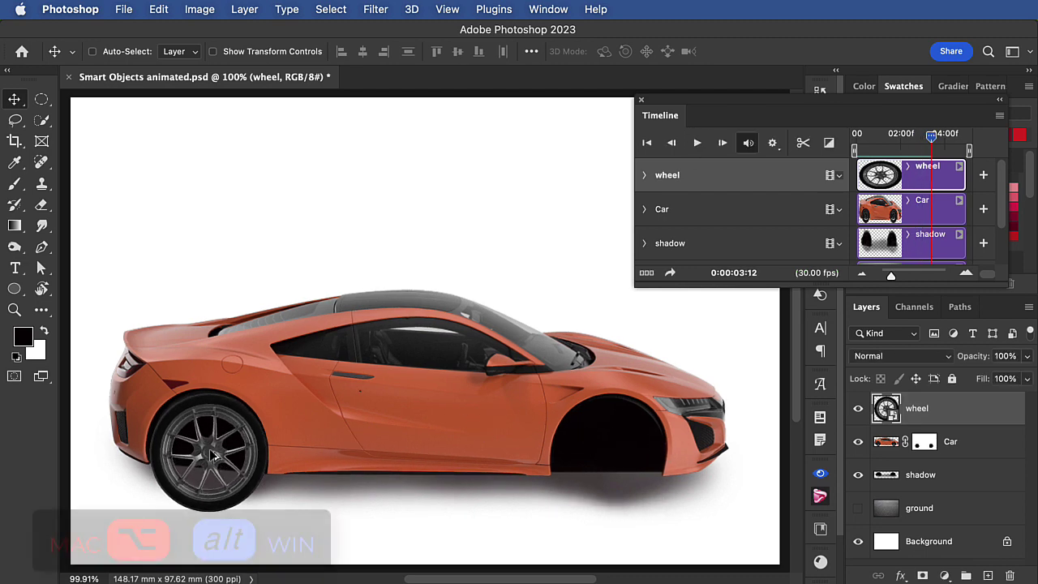
pyautogui.moveTo(212, 458); pyautogui.dragTo(618, 459)
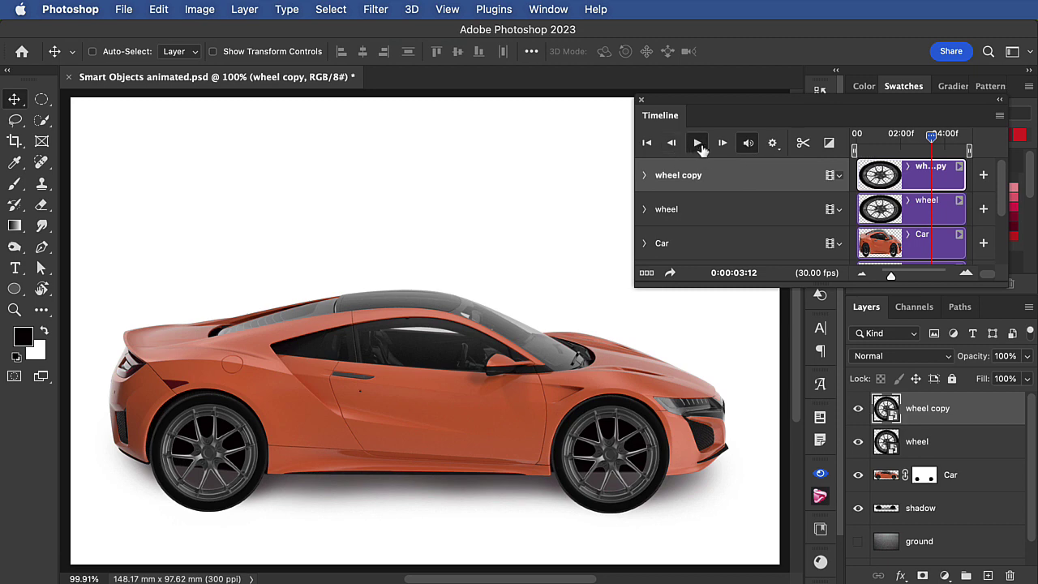
pyautogui.click(697, 143)
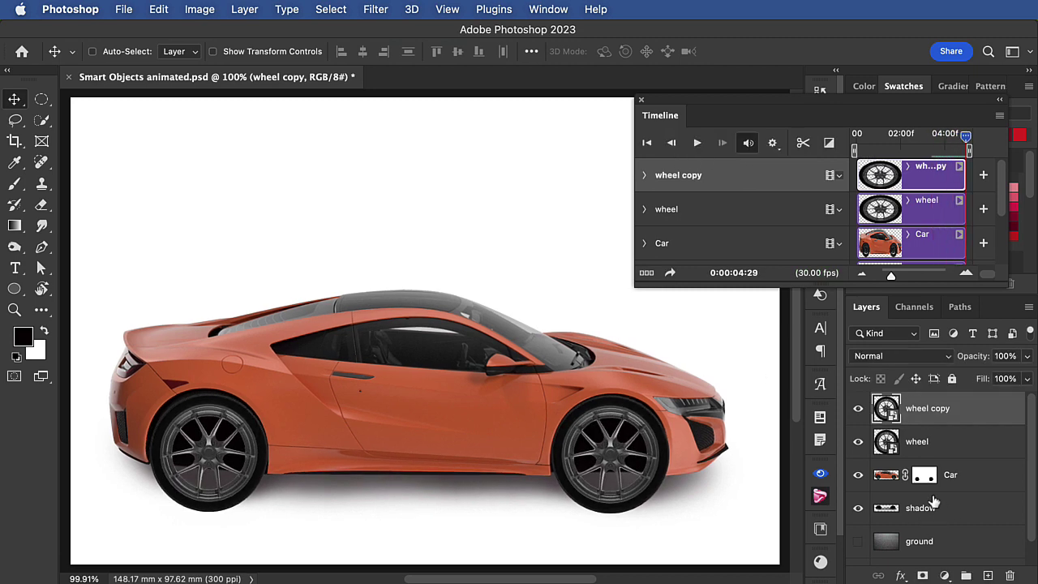
pyautogui.moveTo(957, 151); pyautogui.dragTo(857, 146)
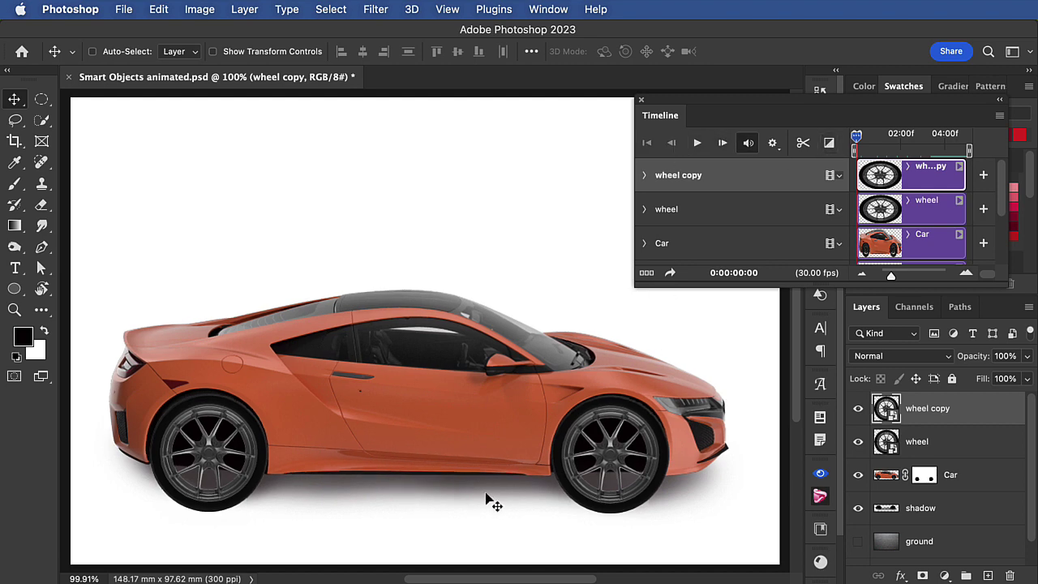
# Show the ground layer, widen it symmetrically past both canvas edges, then return to 100% zoom.
pyautogui.click(857, 541)
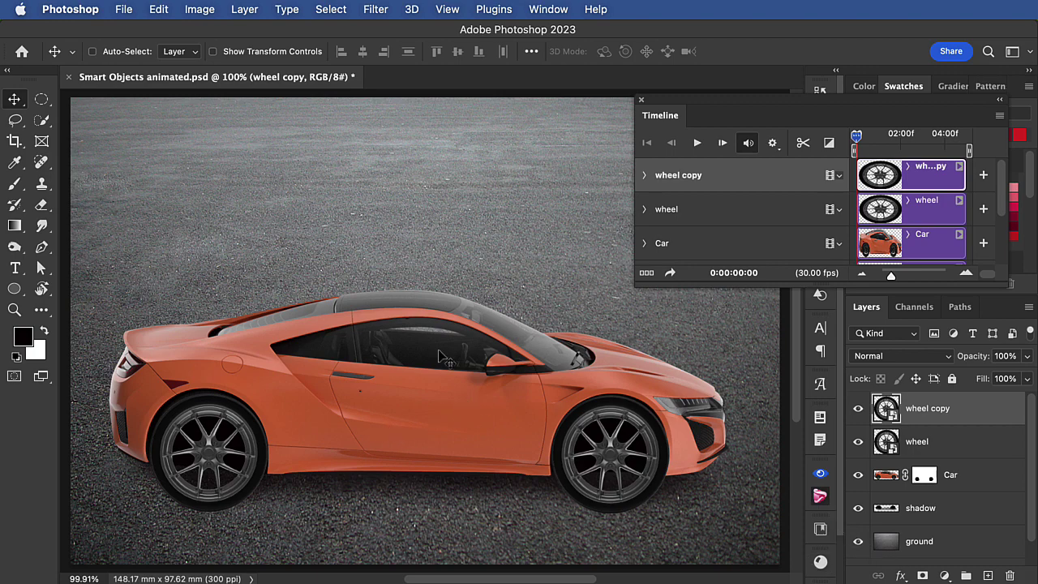
pyautogui.press('super')
pyautogui.press('super+minus')
pyautogui.press('super+minus')
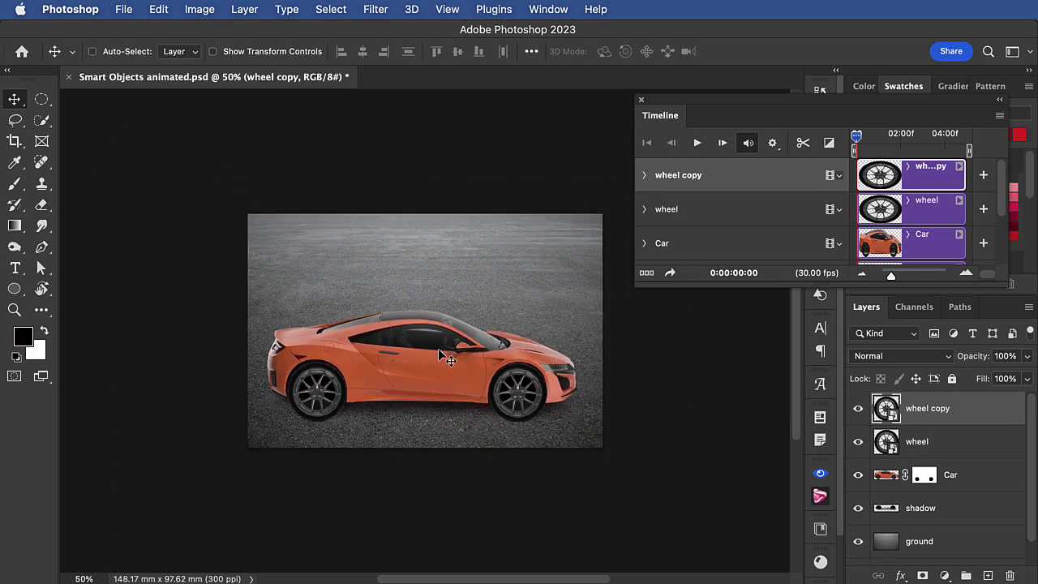
pyautogui.click(889, 542)
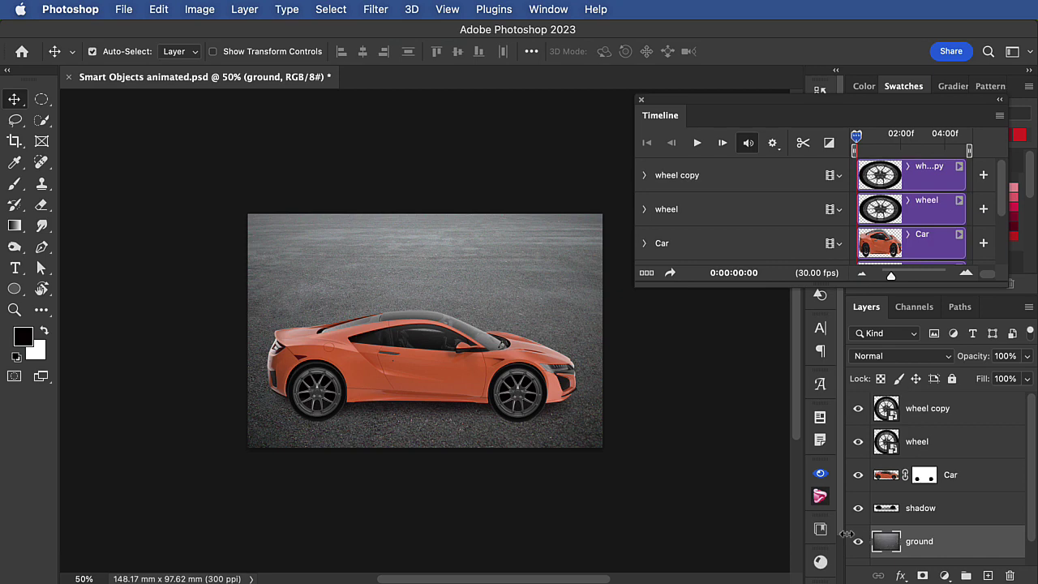
pyautogui.press('super+t')
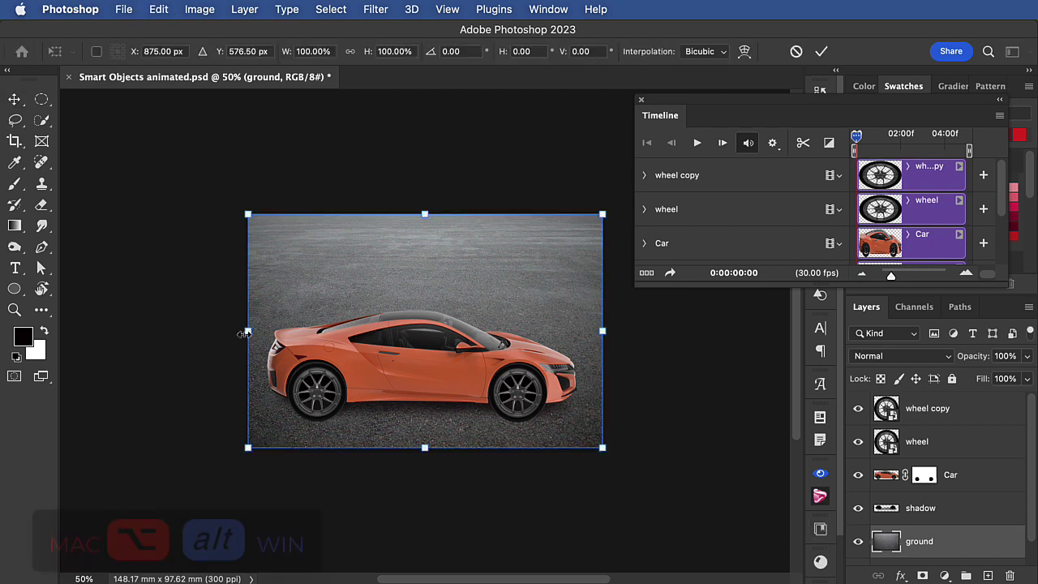
pyautogui.moveTo(257, 332); pyautogui.dragTo(116, 329)
pyautogui.press('Return')
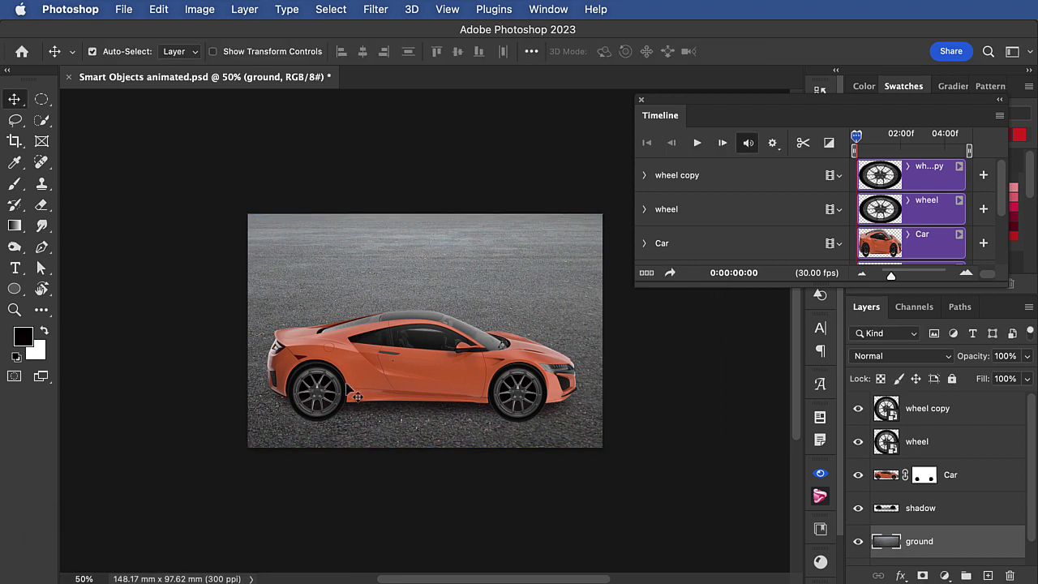
pyautogui.press('super+1')
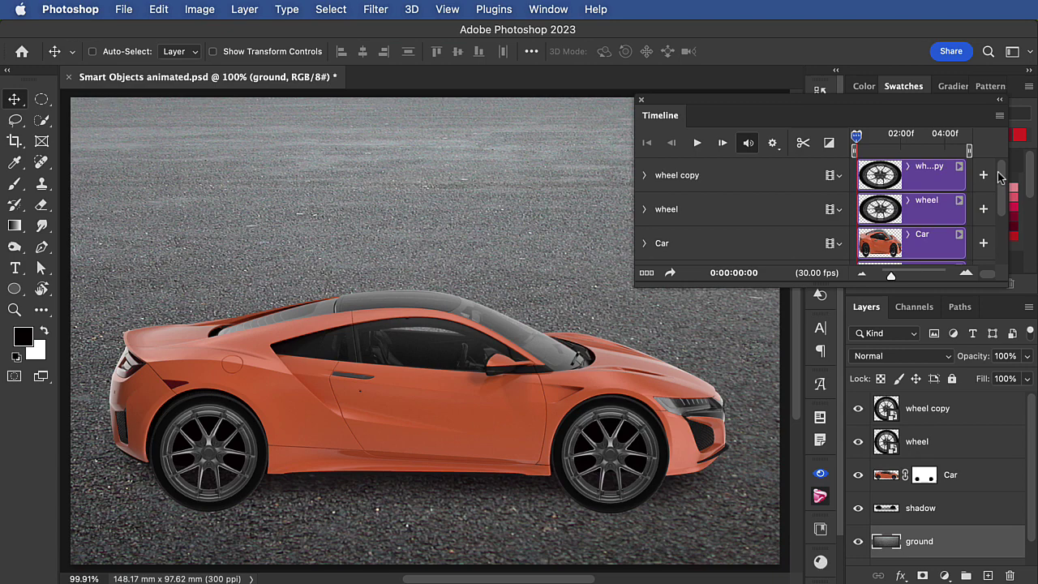
# Slide the asphalt right and set the ground's starting Position keyframe at the first frame.
pyautogui.moveTo(1000, 177); pyautogui.dragTo(995, 243)
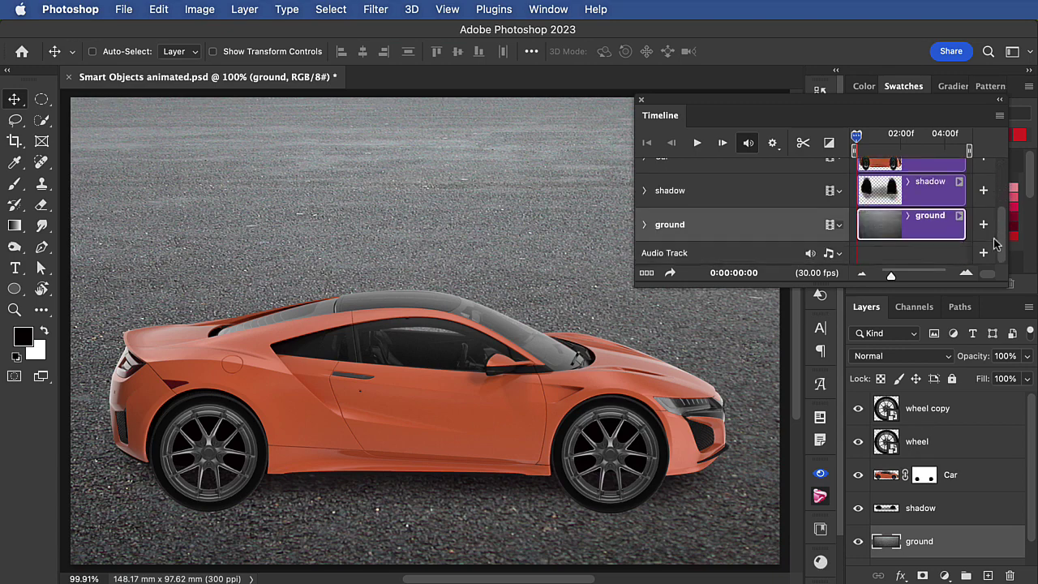
pyautogui.click(645, 226)
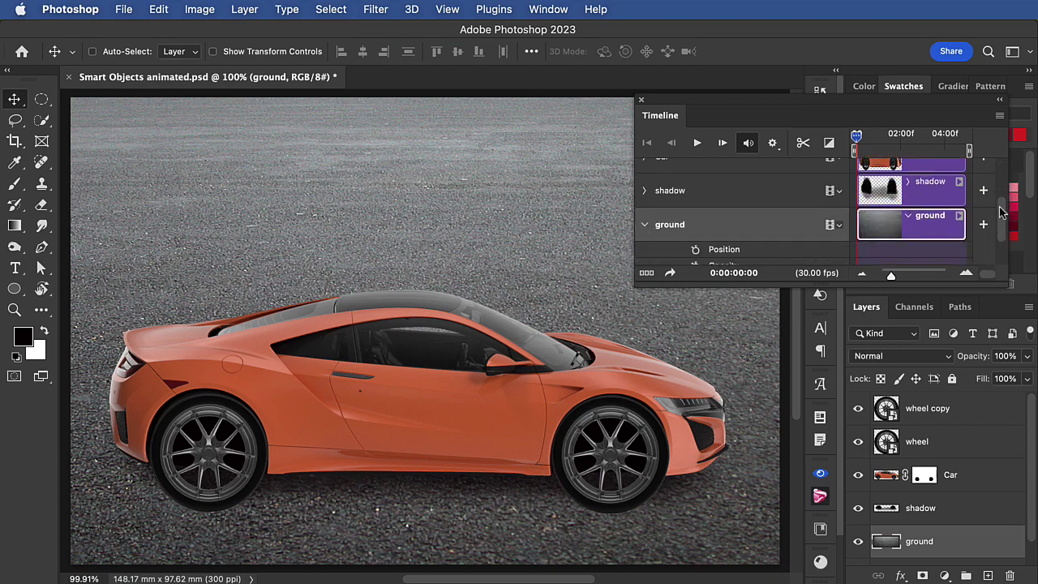
pyautogui.moveTo(1001, 215); pyautogui.dragTo(1002, 240)
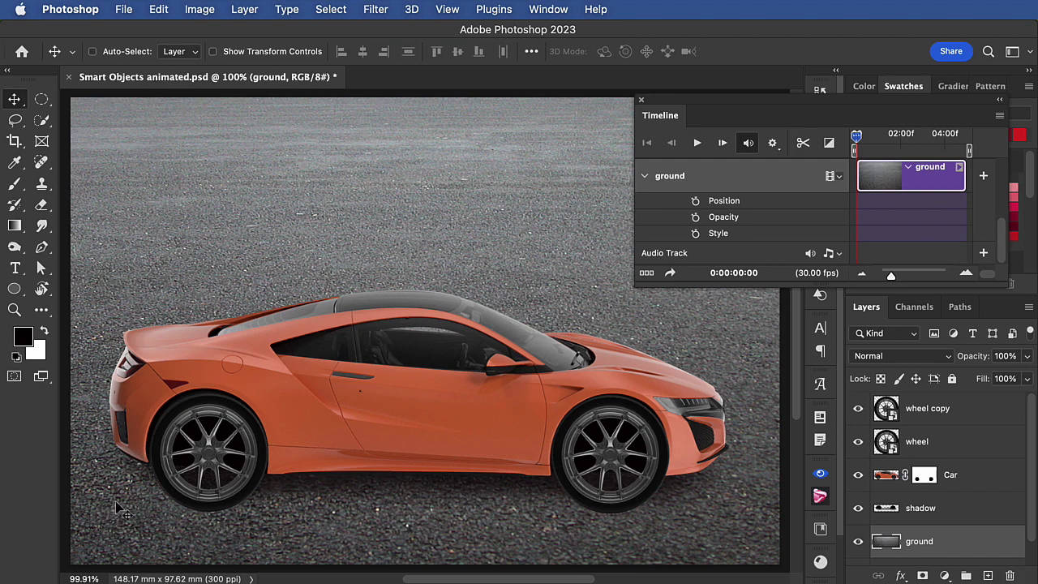
pyautogui.moveTo(99, 511); pyautogui.dragTo(376, 529)
pyautogui.click(695, 201)
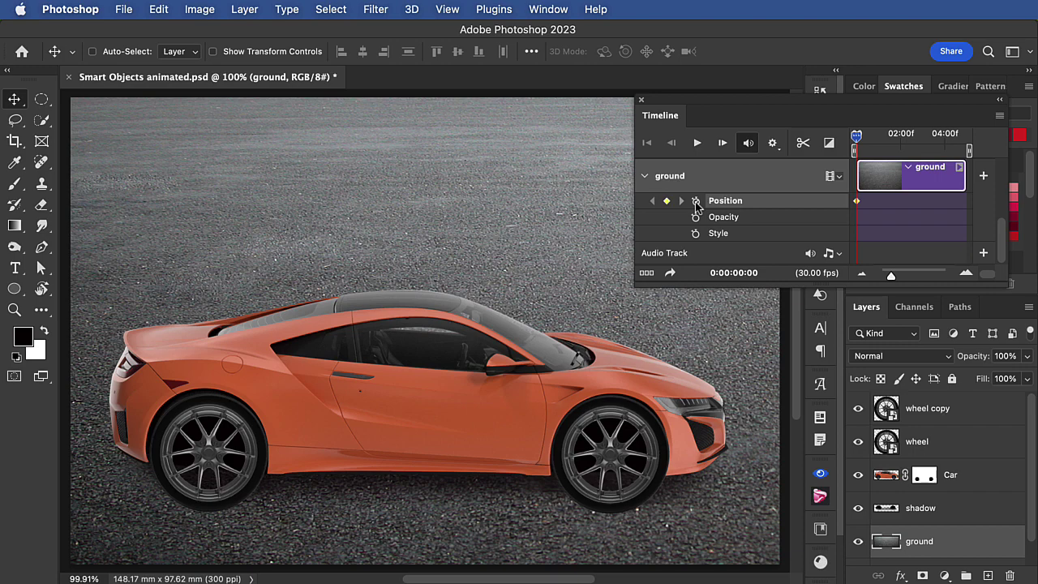
# At the last frame (0:00:04:29), add a Position keyframe with the ground shifted left.
pyautogui.moveTo(862, 138); pyautogui.dragTo(966, 138)
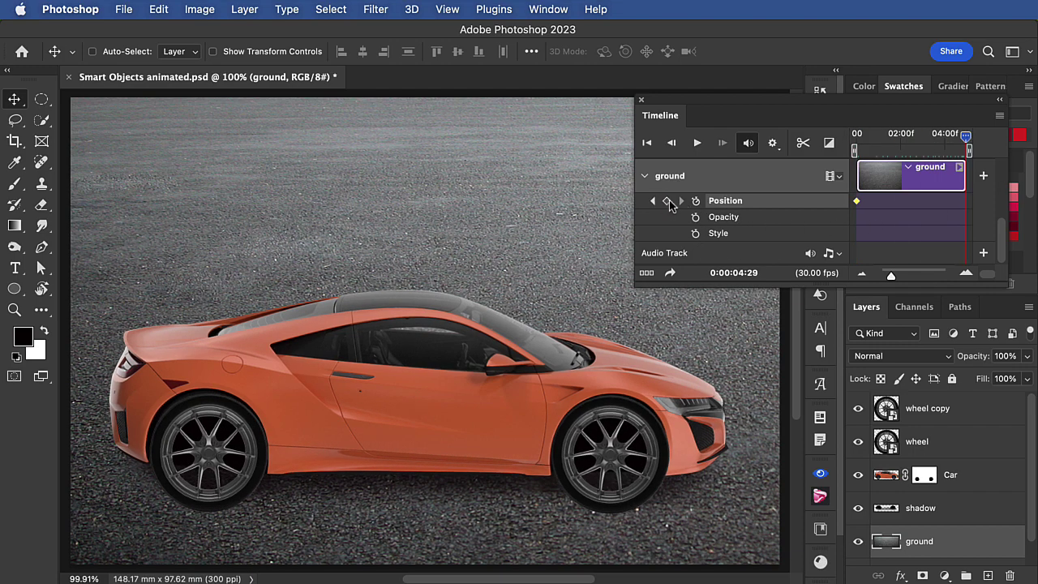
pyautogui.click(666, 200)
pyautogui.moveTo(741, 432); pyautogui.dragTo(341, 441)
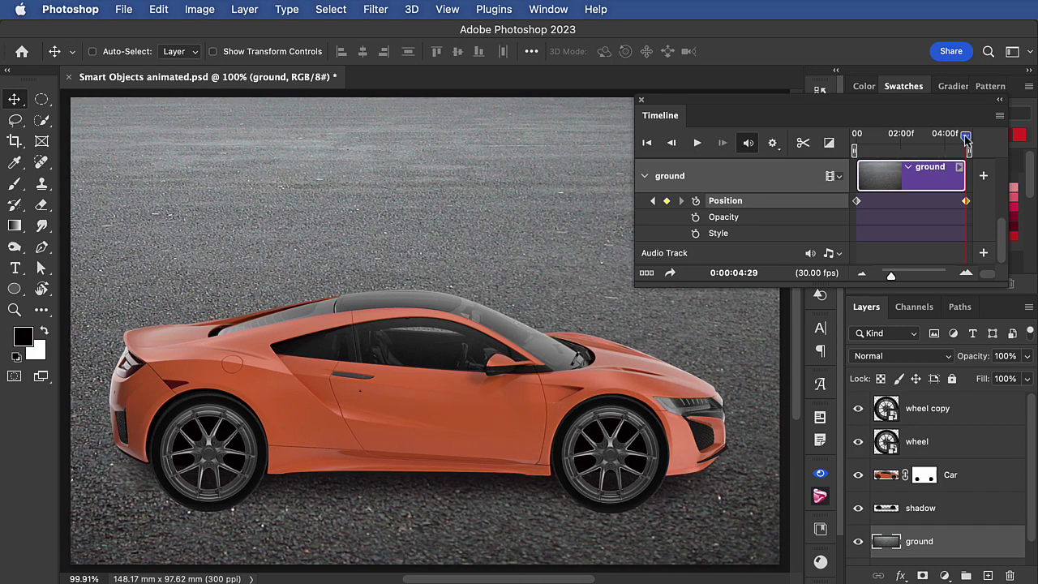
# Play the animation from the start twice to check the sliding ground.
pyautogui.moveTo(965, 138); pyautogui.dragTo(856, 136)
pyautogui.click(697, 143)
pyautogui.moveTo(964, 139); pyautogui.dragTo(848, 152)
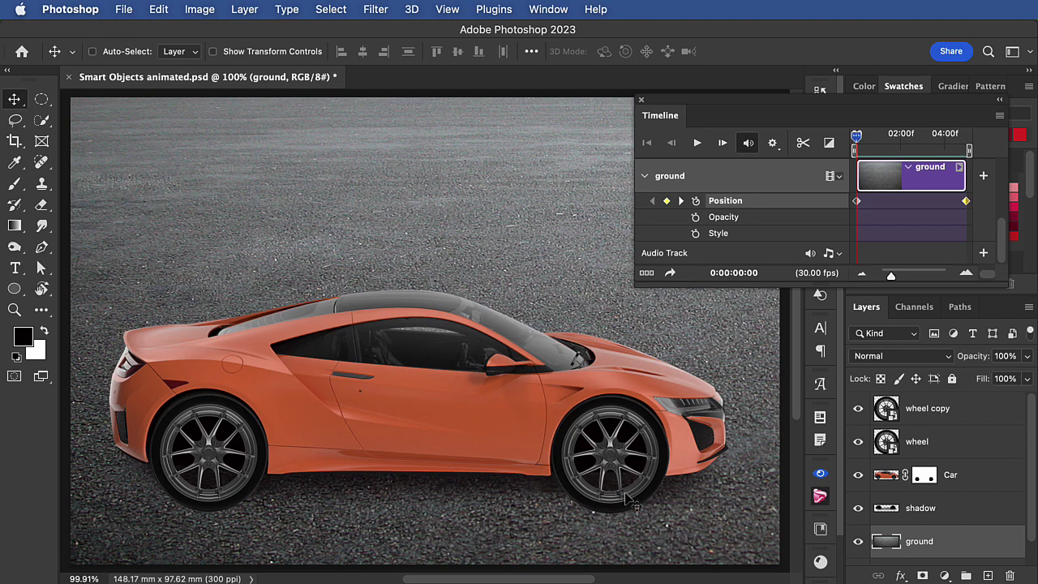
pyautogui.click(696, 143)
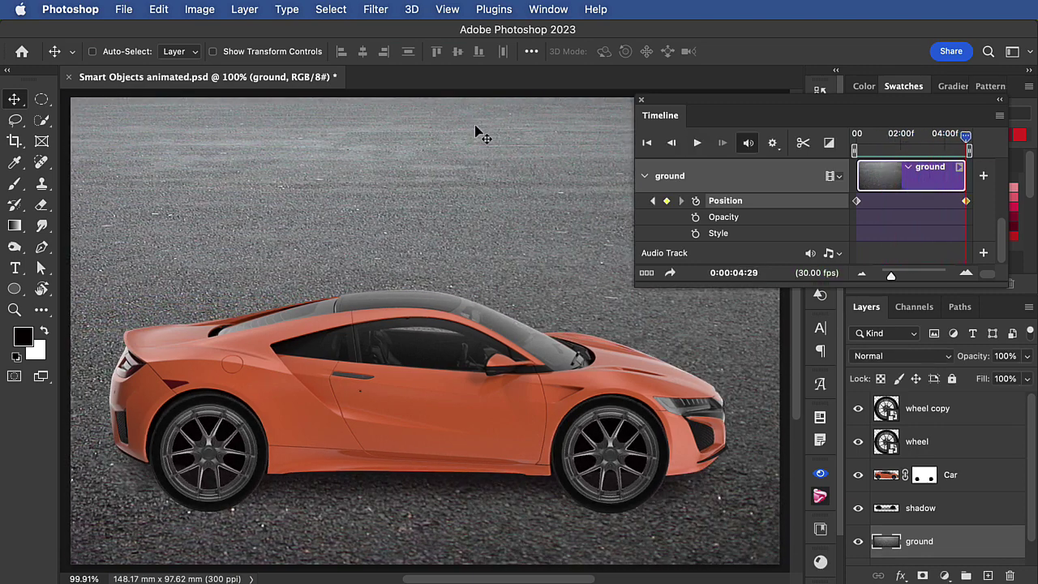
# Undo the Position keyframes and convert the ground layer to a smart object.
pyautogui.press('super')
pyautogui.press('super+z')
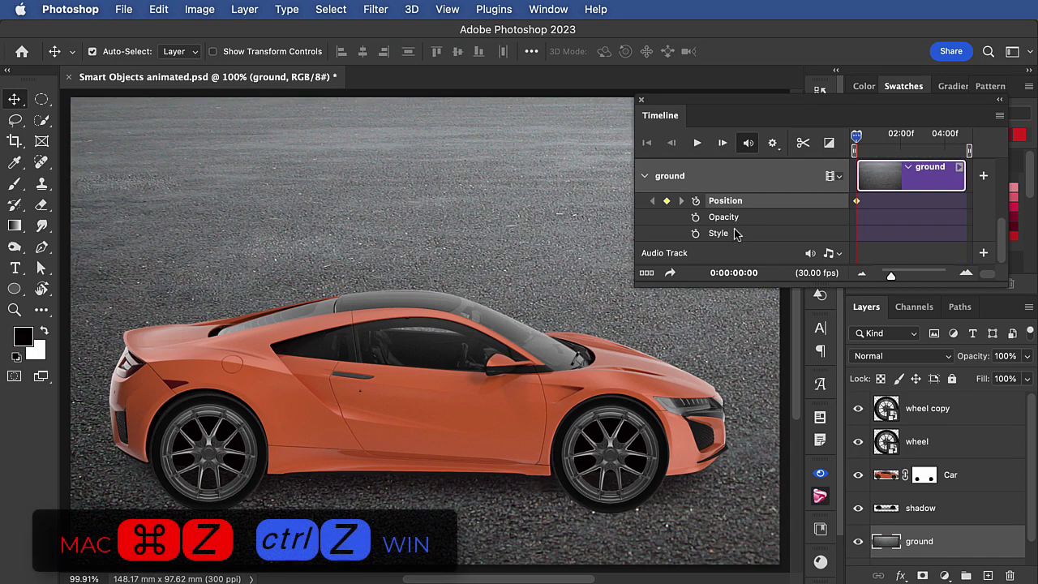
pyautogui.press('super+z')
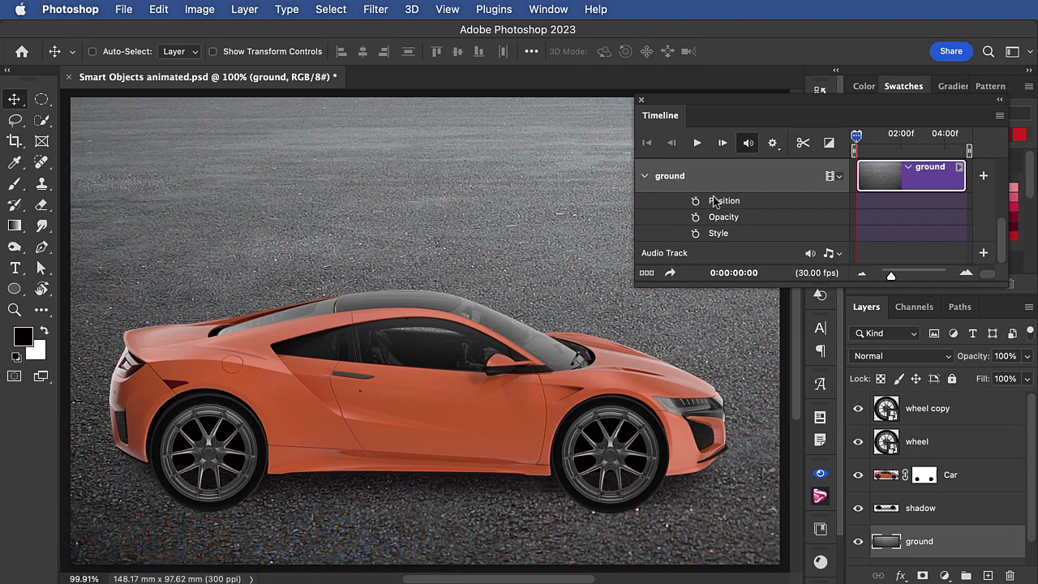
pyautogui.click(246, 10)
pyautogui.moveTo(432, 325)
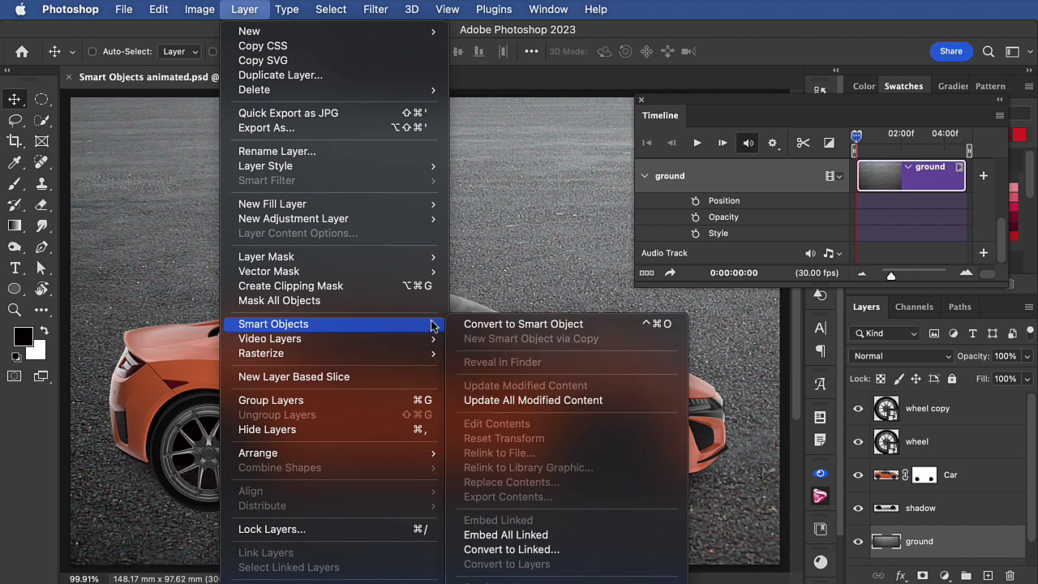
pyautogui.click(523, 323)
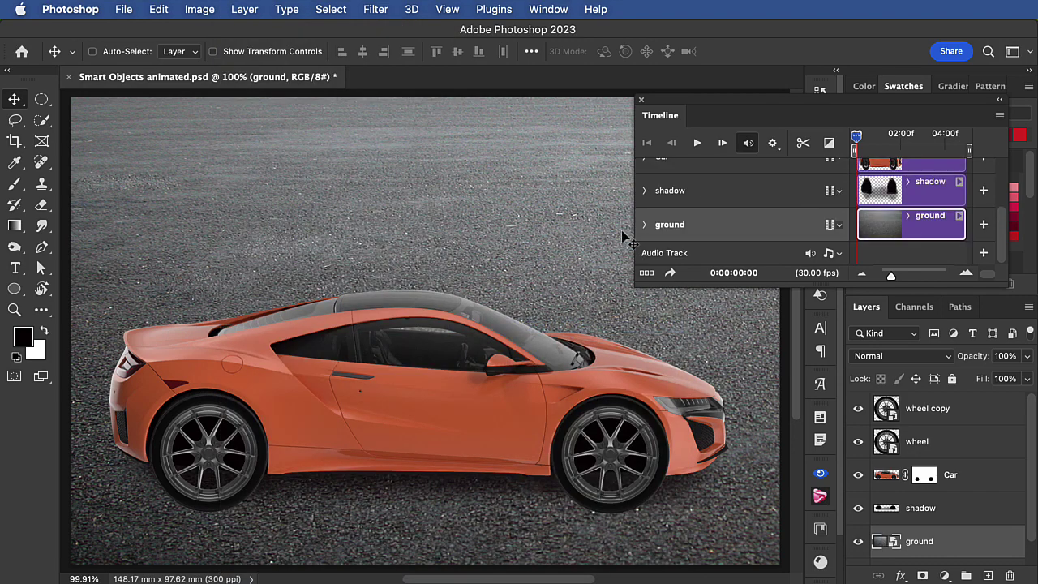
# Enable Transform keyframing on the ground track at 0:00:00:00.
pyautogui.click(644, 226)
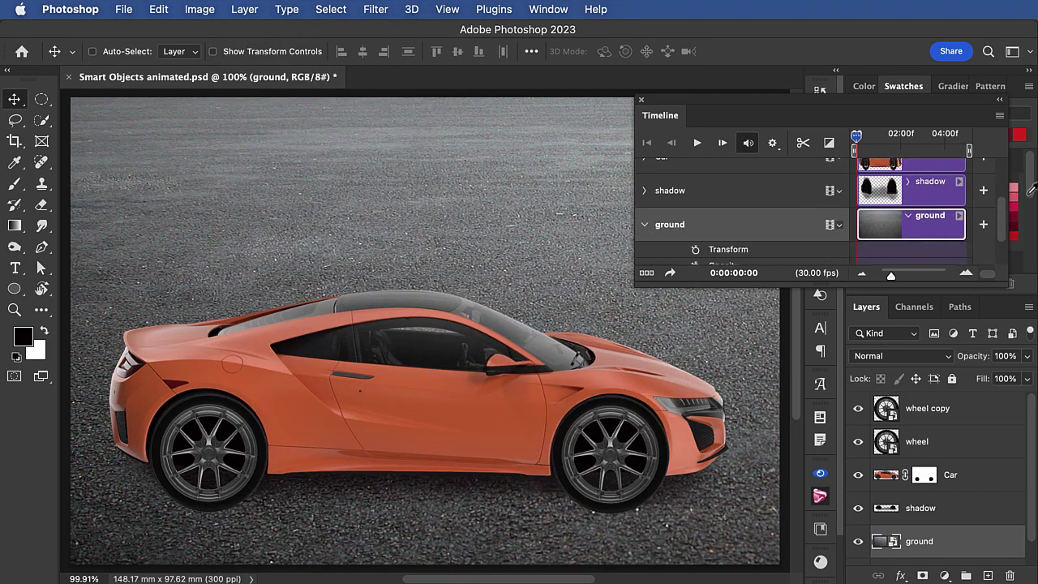
pyautogui.moveTo(1003, 215); pyautogui.dragTo(1001, 239)
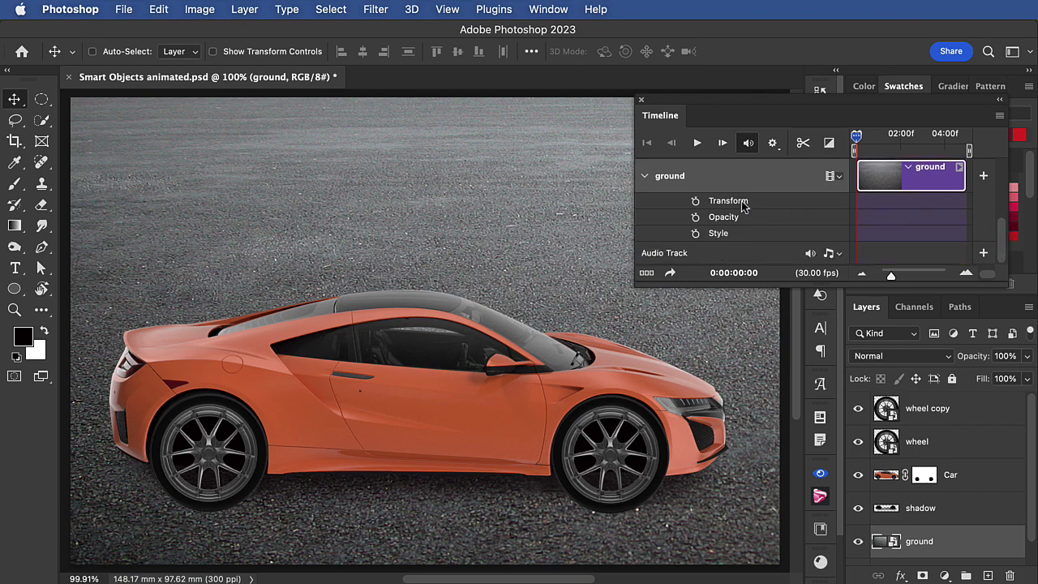
pyautogui.click(696, 202)
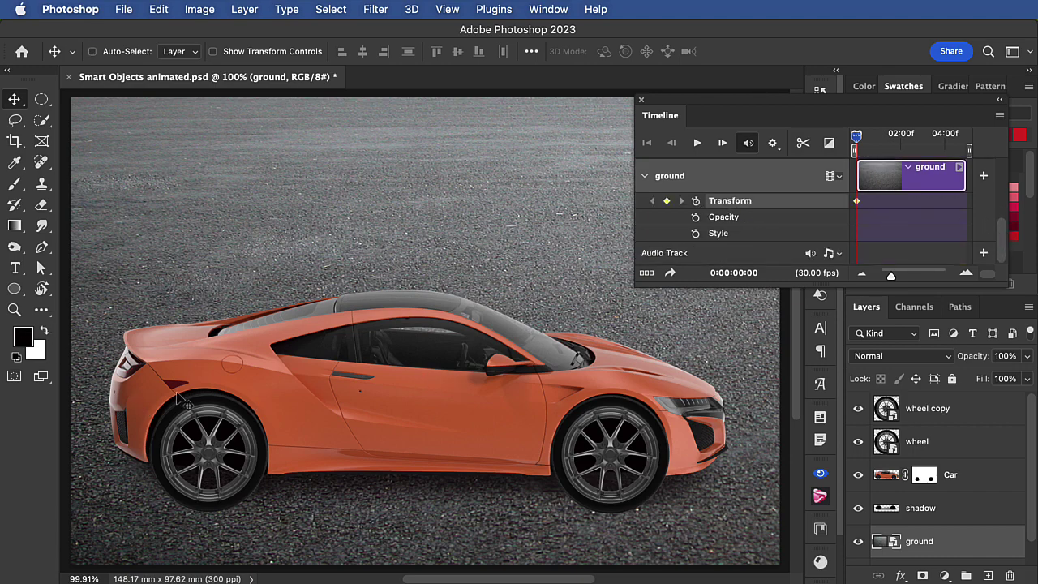
# Free-transform the ground, skew its top edge to the left, and commit.
pyautogui.press('super')
pyautogui.press('super+t')
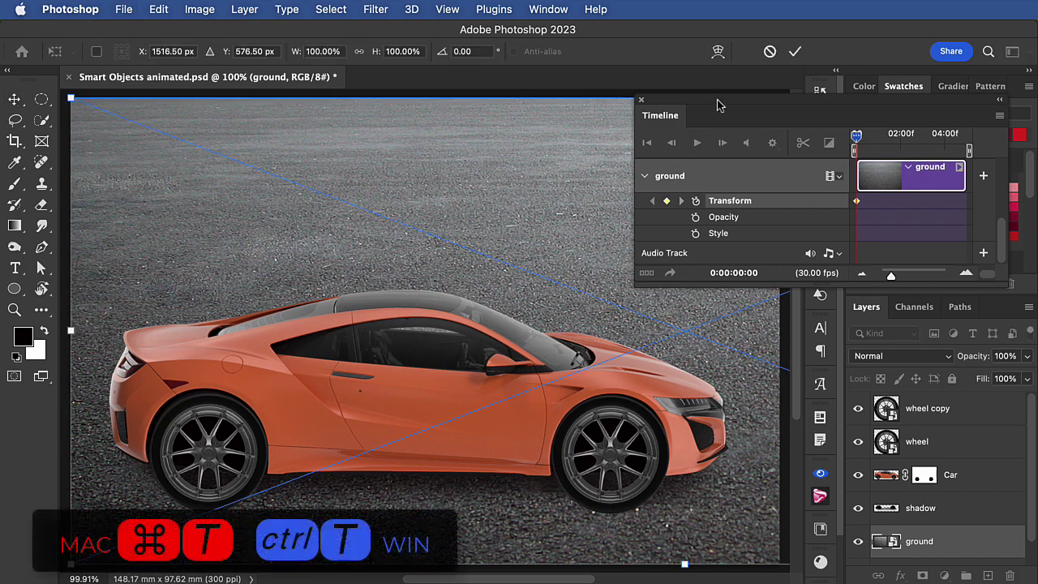
pyautogui.moveTo(717, 104); pyautogui.dragTo(721, 146)
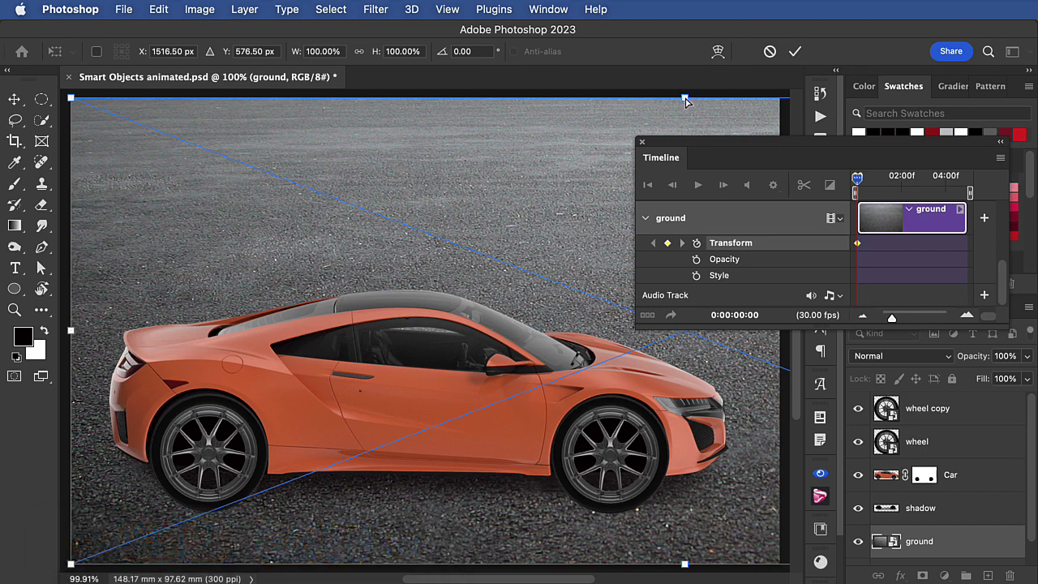
pyautogui.moveTo(685, 100); pyautogui.dragTo(447, 129)
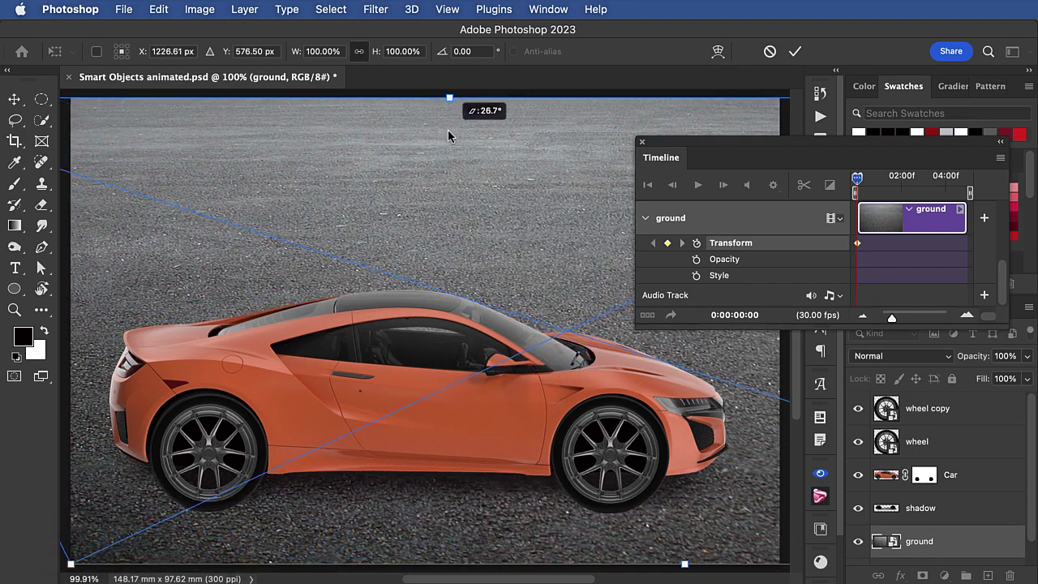
pyautogui.press('Return')
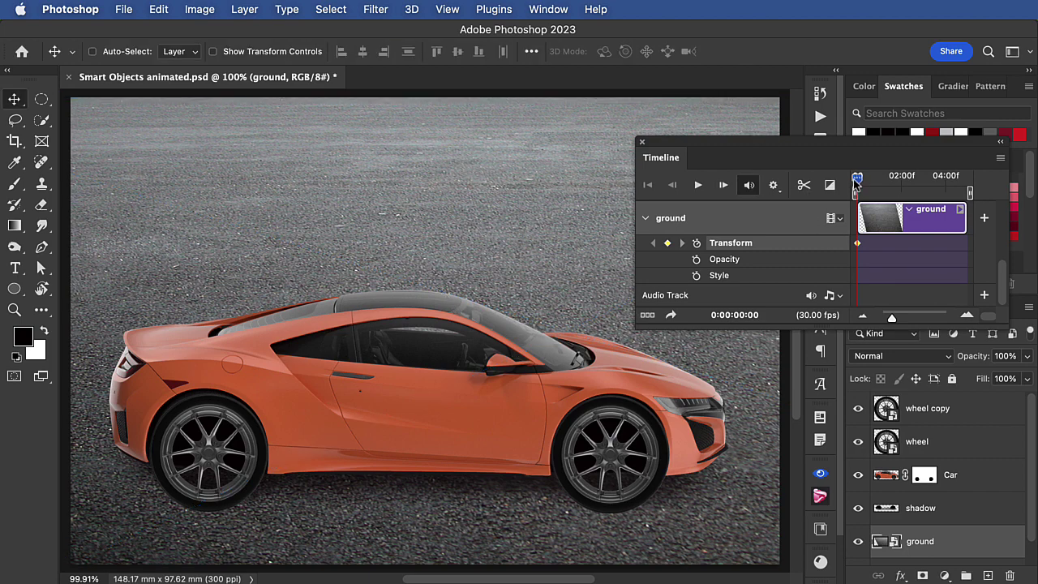
# At the last frame, slide the ground left, then reposition it and skew its top edge right.
pyautogui.moveTo(859, 183); pyautogui.dragTo(969, 191)
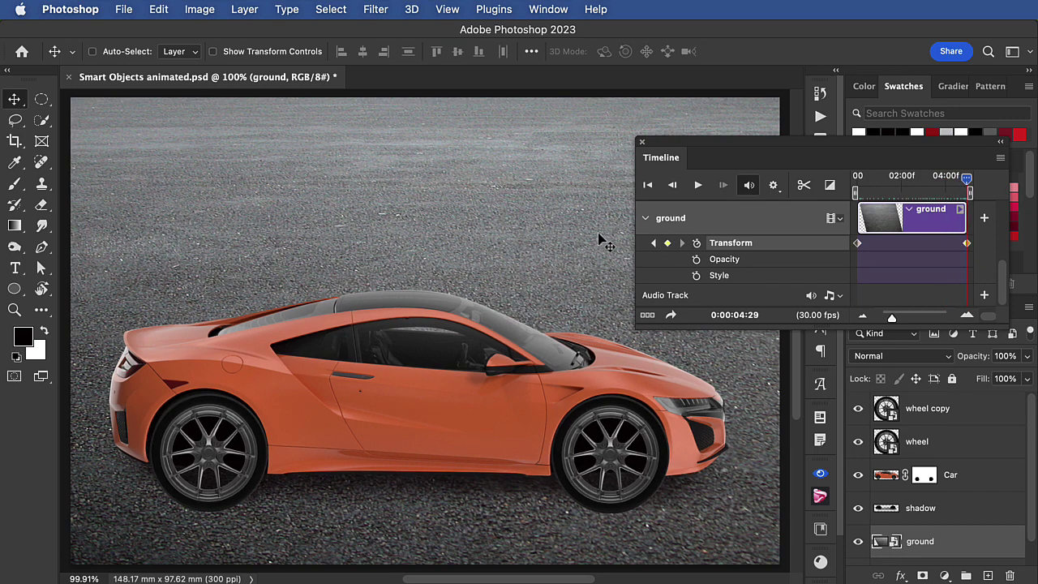
pyautogui.moveTo(606, 241); pyautogui.dragTo(175, 241)
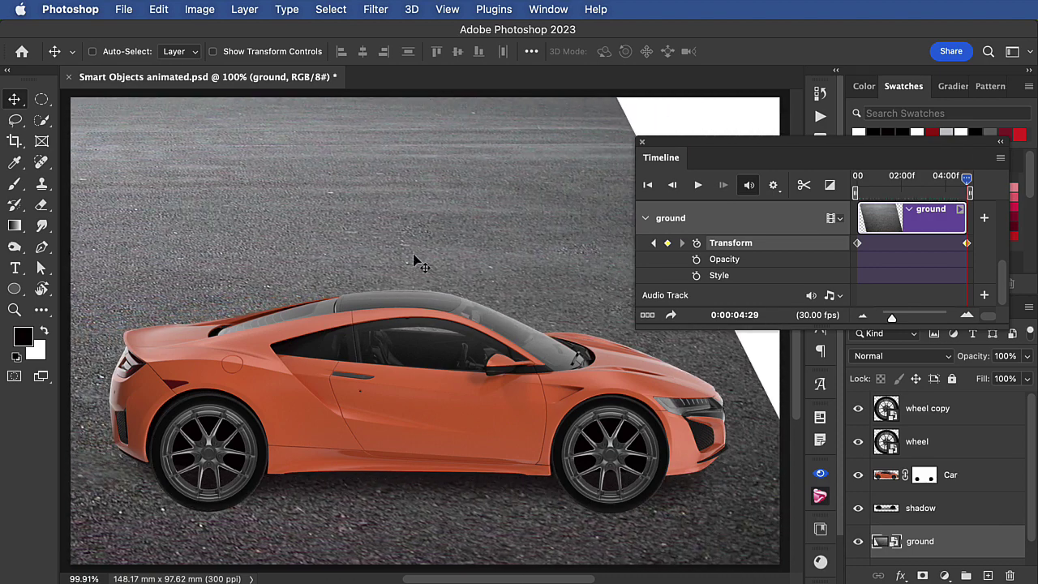
pyautogui.moveTo(431, 239); pyautogui.dragTo(410, 245)
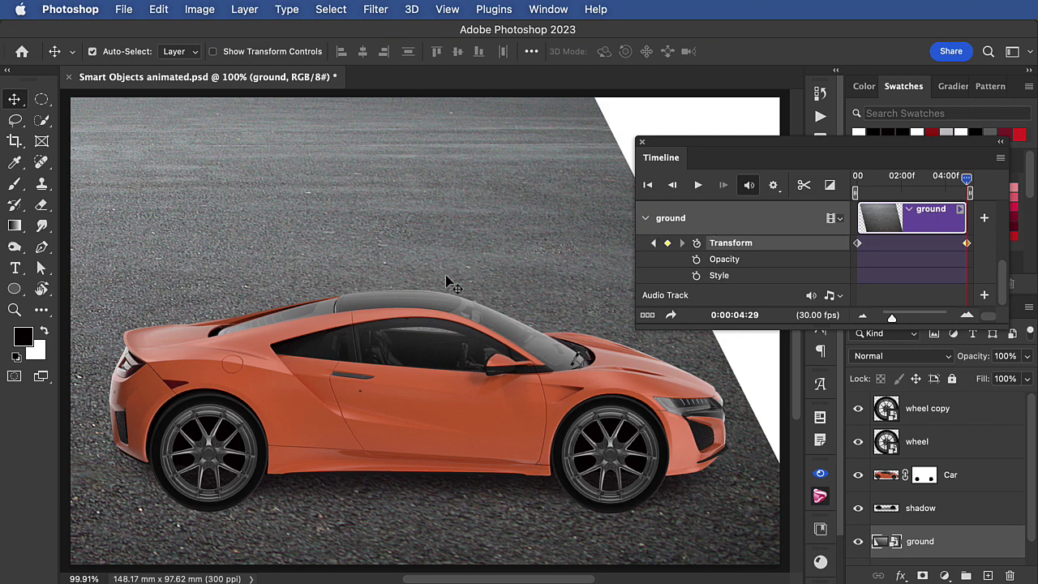
pyautogui.press('super+t')
pyautogui.moveTo(224, 264); pyautogui.dragTo(318, 288)
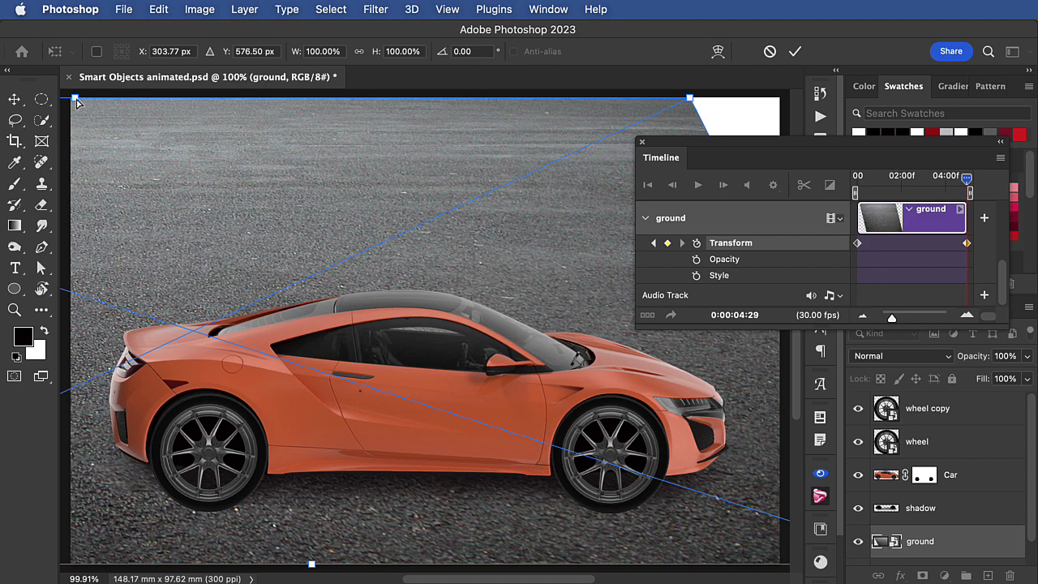
pyautogui.moveTo(78, 100); pyautogui.dragTo(456, 129)
# Commit the end-frame skew and play the animation twice to preview it.
pyautogui.press('Return')
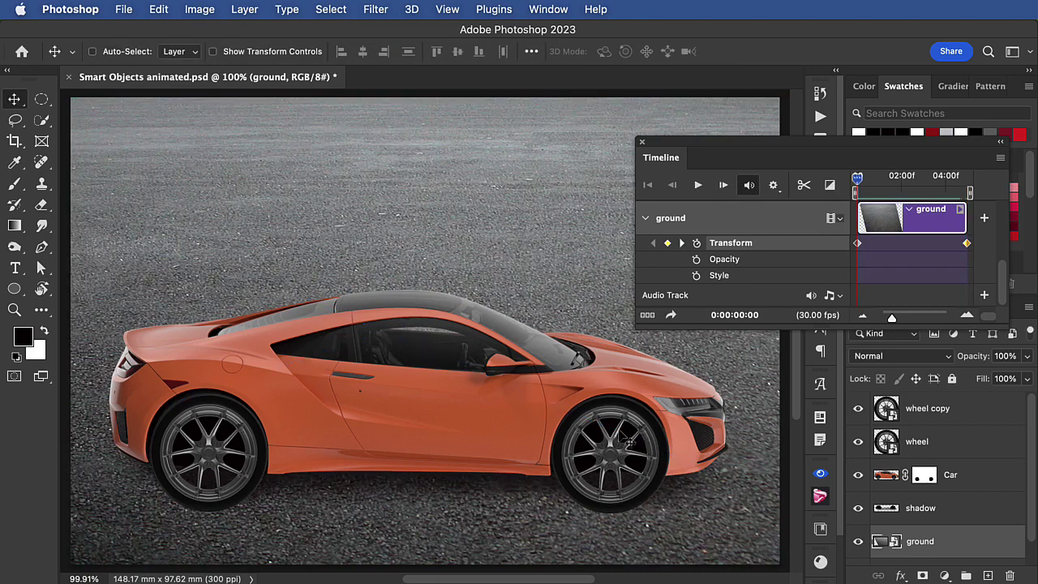
pyautogui.click(698, 185)
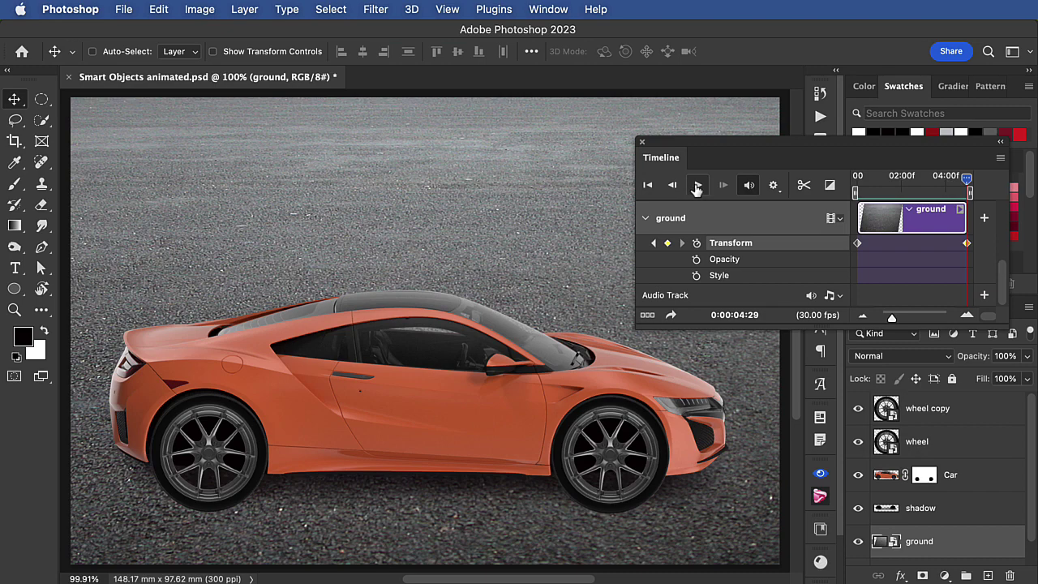
pyautogui.click(697, 185)
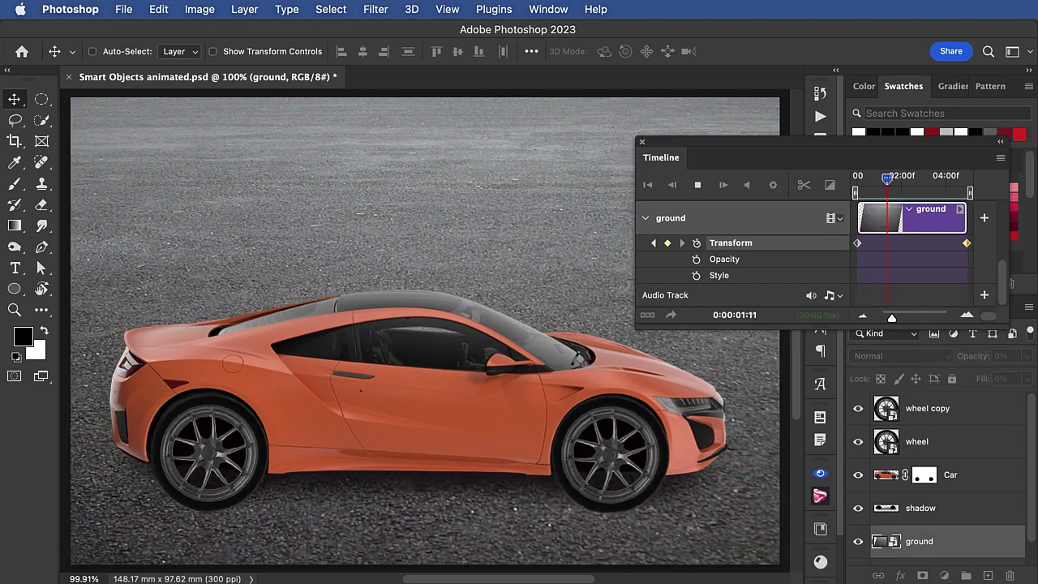